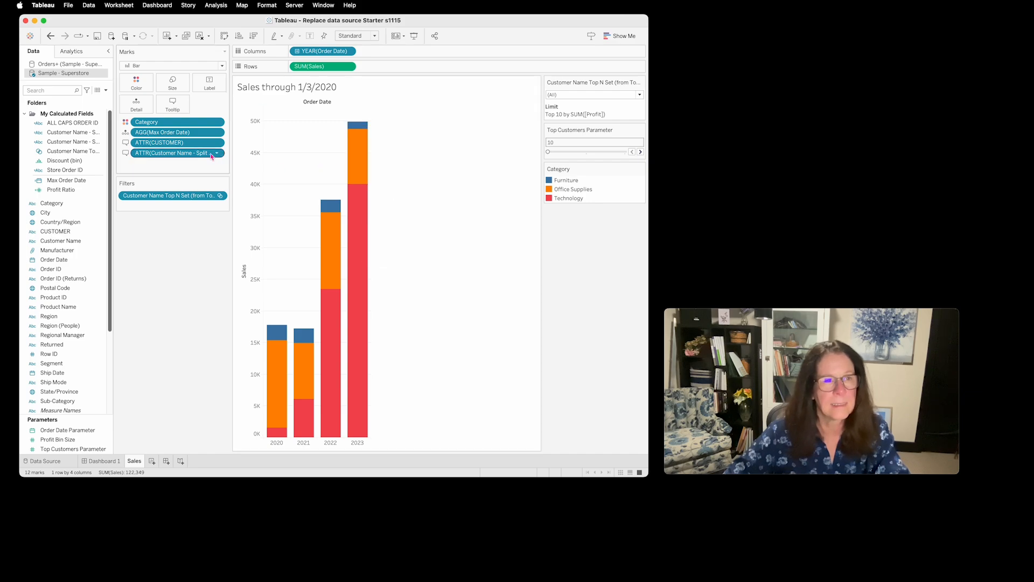
- Examine the Sales worksheet's tooltip, including the embedded Customer details sheet reference and the items available for insertion
{"action": "left_click", "coordinate": [173, 104]}
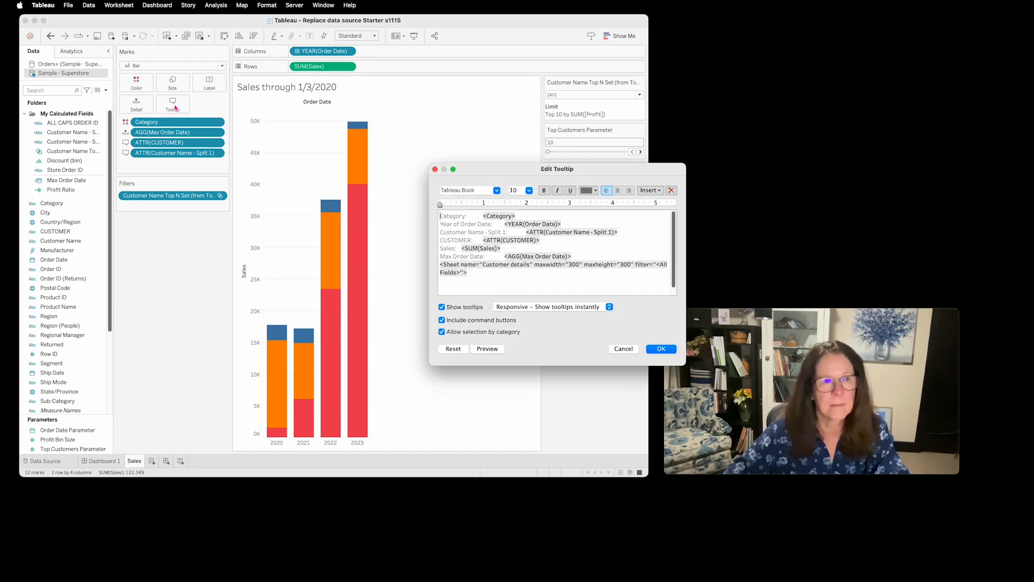
{"action": "double_click", "coordinate": [460, 272]}
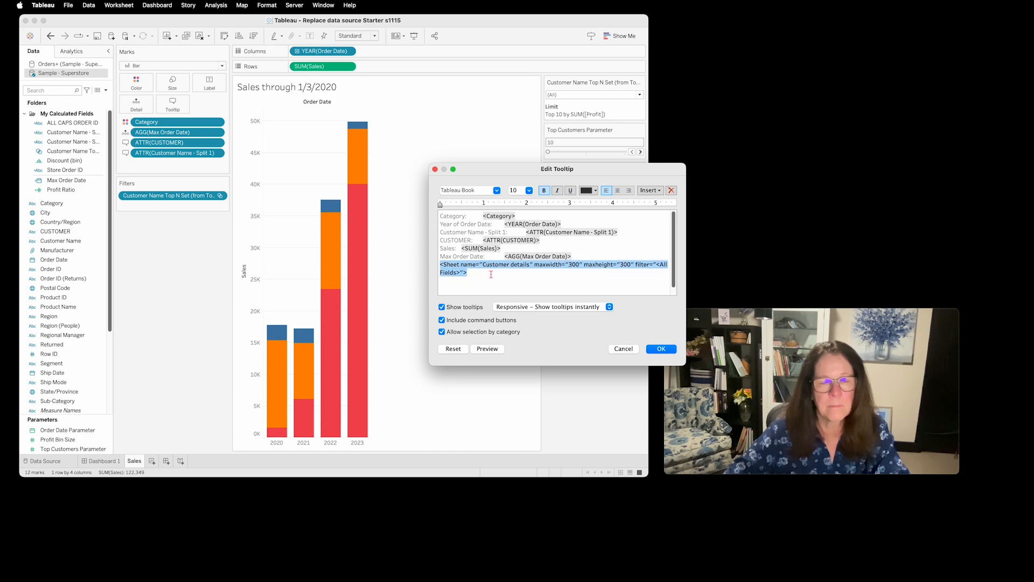
{"action": "left_click", "coordinate": [656, 189]}
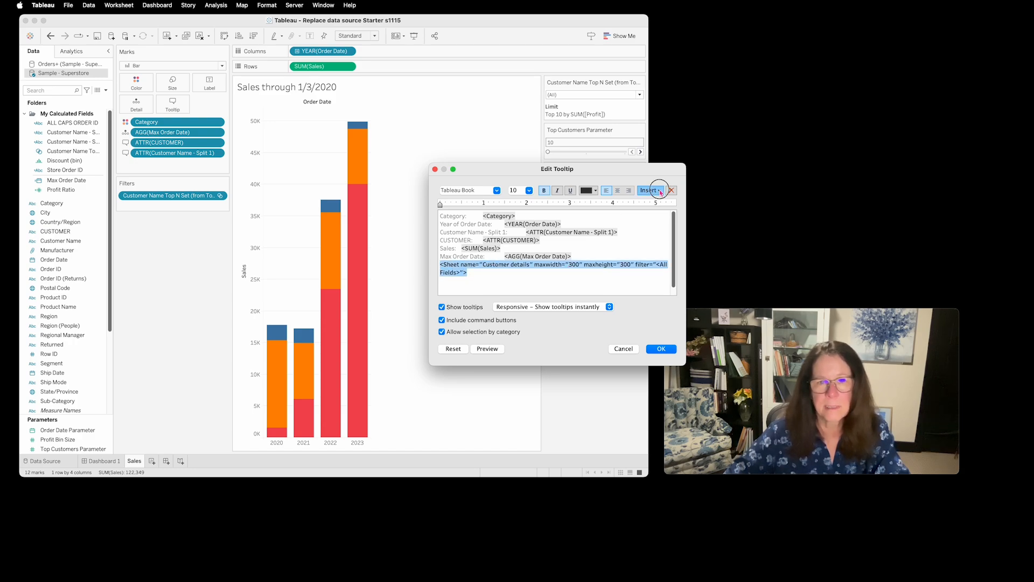
{"action": "mouse_move", "coordinate": [667, 202]}
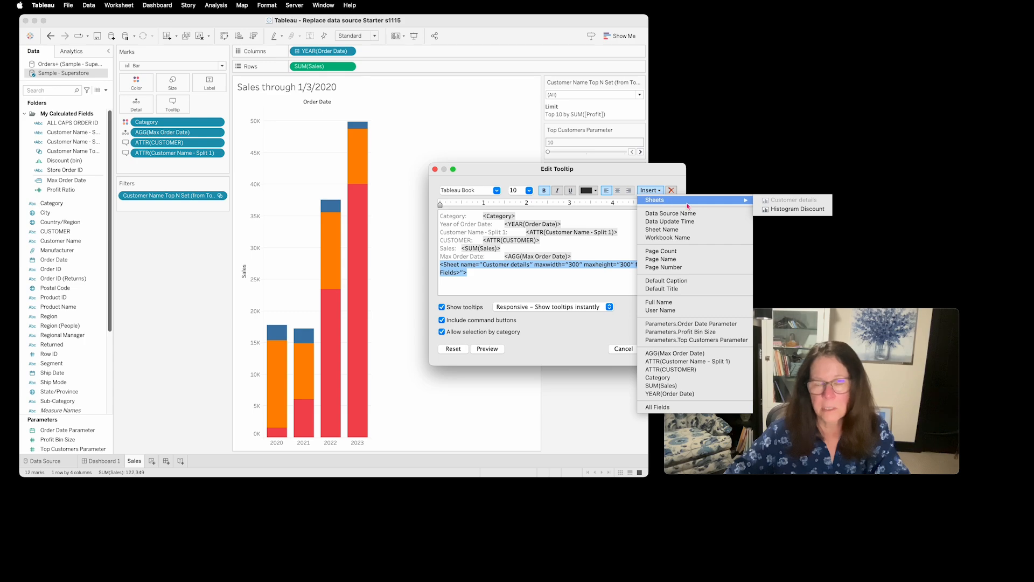
{"action": "left_click", "coordinate": [573, 345]}
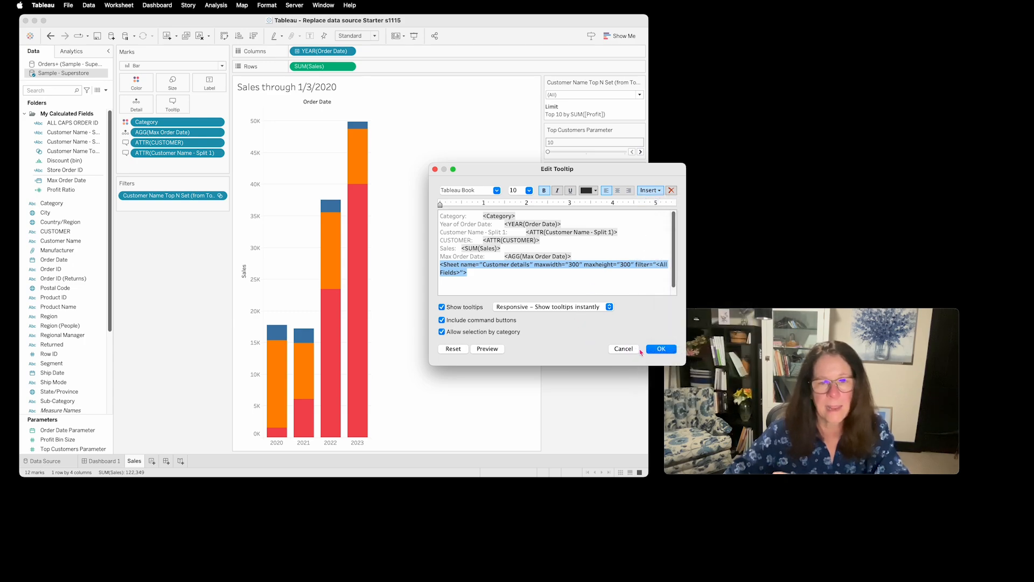
{"action": "left_click", "coordinate": [657, 350]}
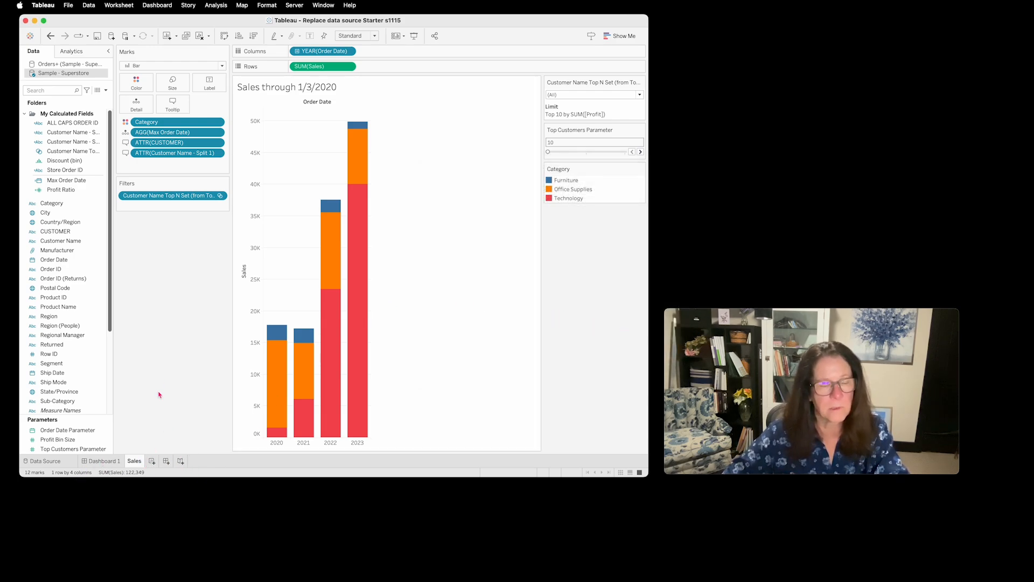
- Unhide all hidden sheets used by the Sales worksheet's tooltip and by Dashboard 1
{"action": "right_click", "coordinate": [135, 463]}
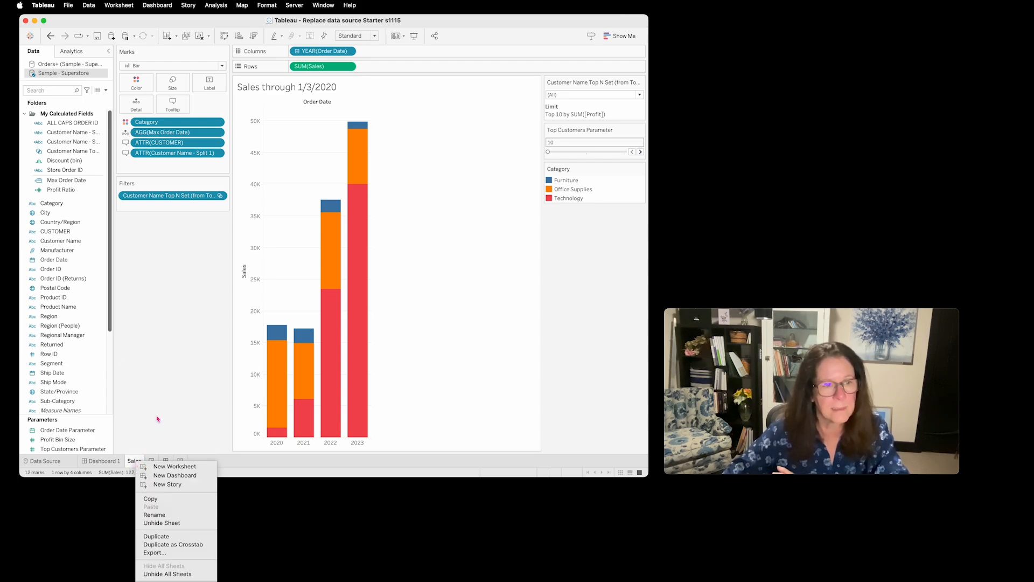
{"action": "left_click", "coordinate": [188, 574]}
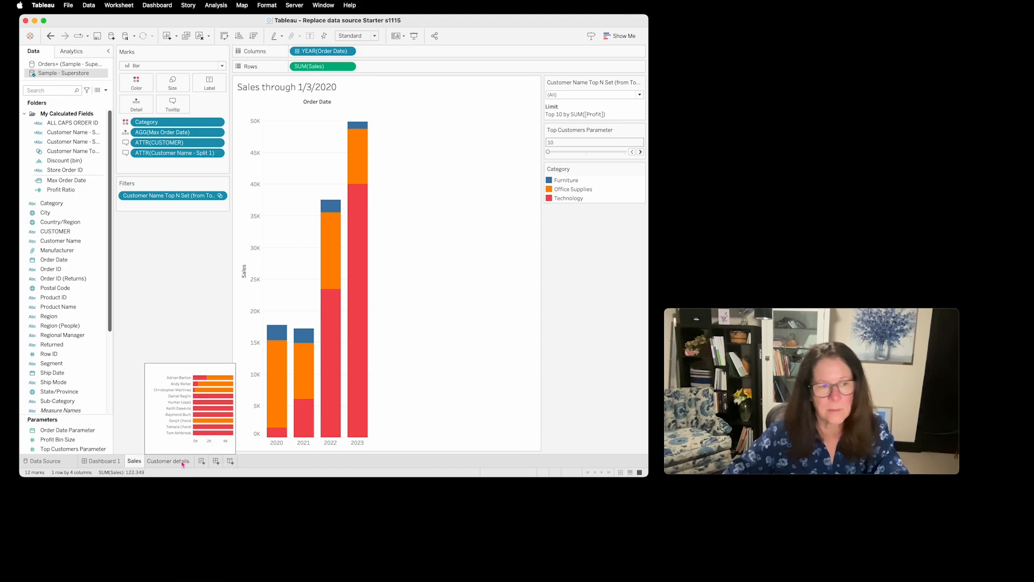
{"action": "left_click", "coordinate": [106, 464]}
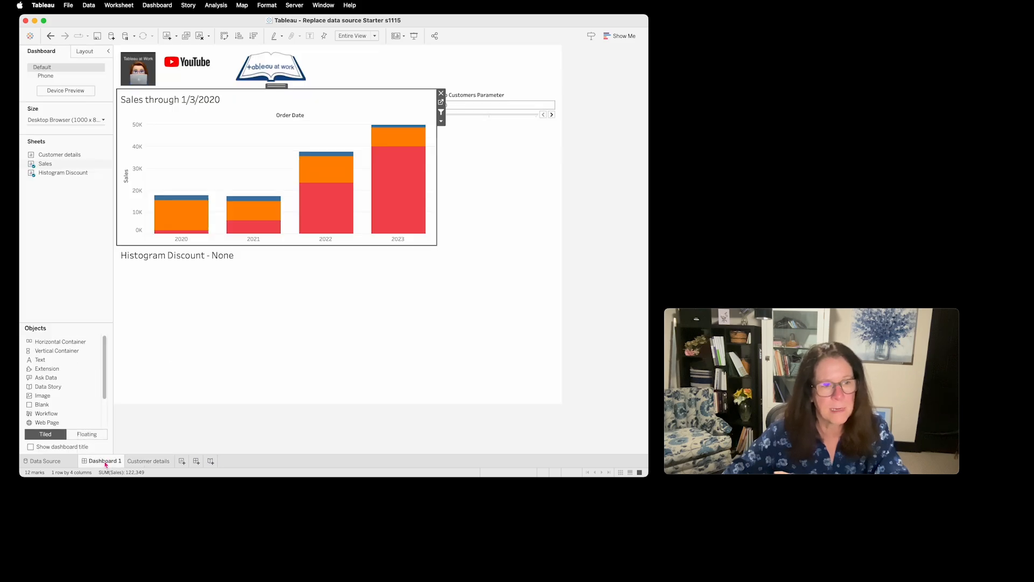
{"action": "right_click", "coordinate": [106, 462]}
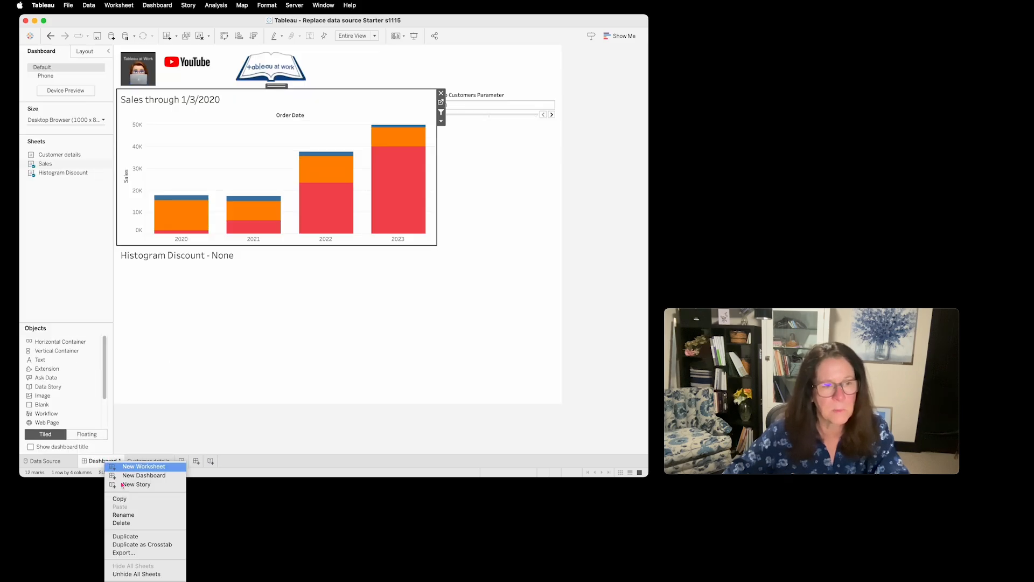
{"action": "left_click", "coordinate": [153, 574]}
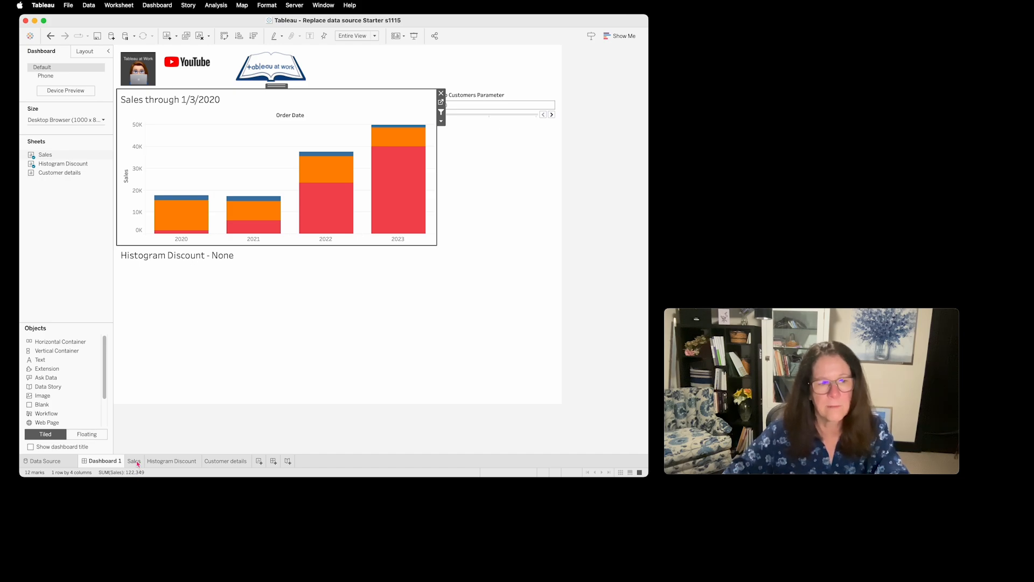
- Review the Customer details, Histogram Discount and Sales worksheets, widening the data pane to show the full field names
{"action": "left_click", "coordinate": [230, 462]}
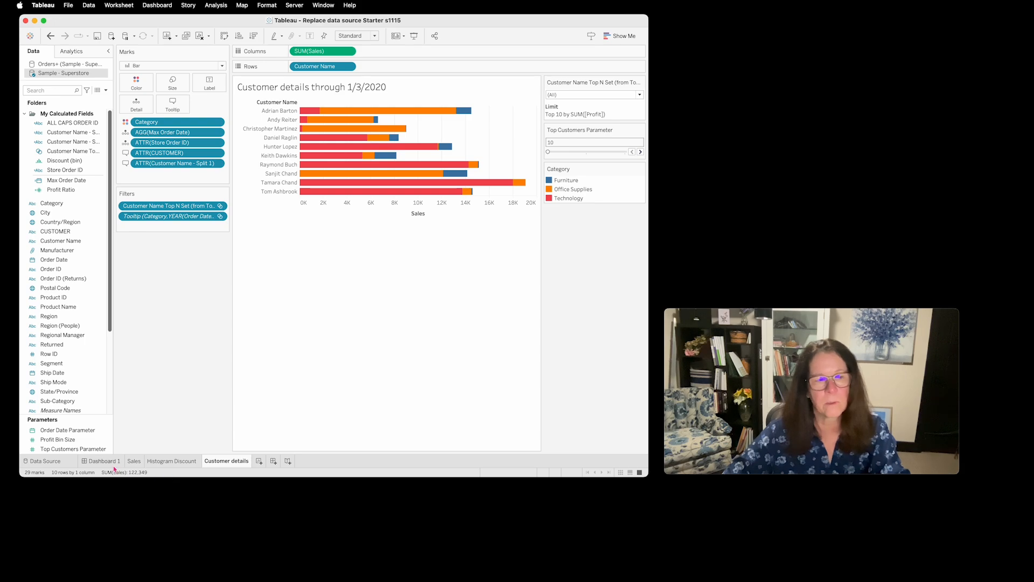
{"action": "mouse_move", "coordinate": [96, 463]}
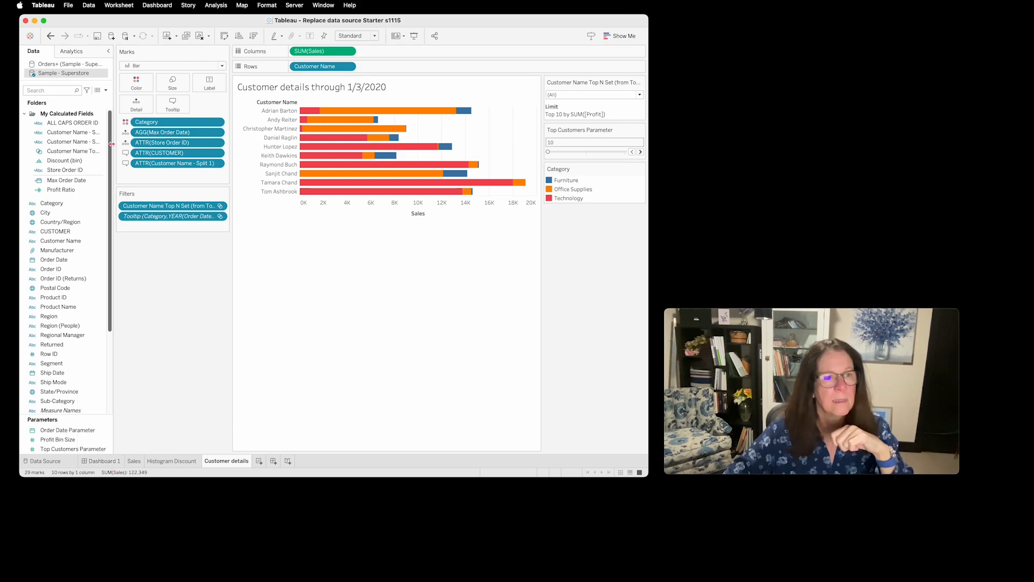
{"action": "left_click_drag", "start_coordinate": [114, 135], "coordinate": [166, 122]}
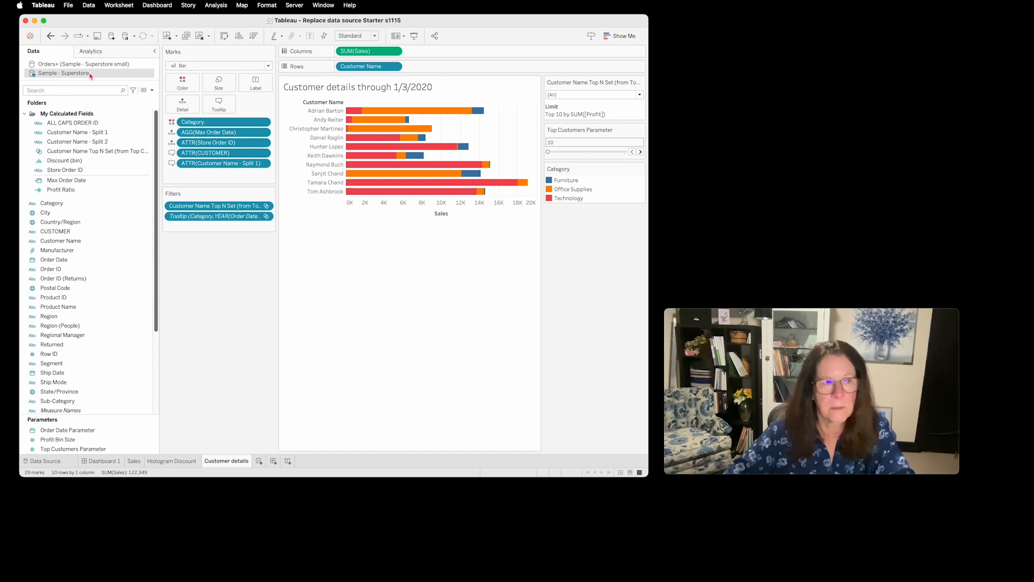
{"action": "left_click", "coordinate": [183, 461]}
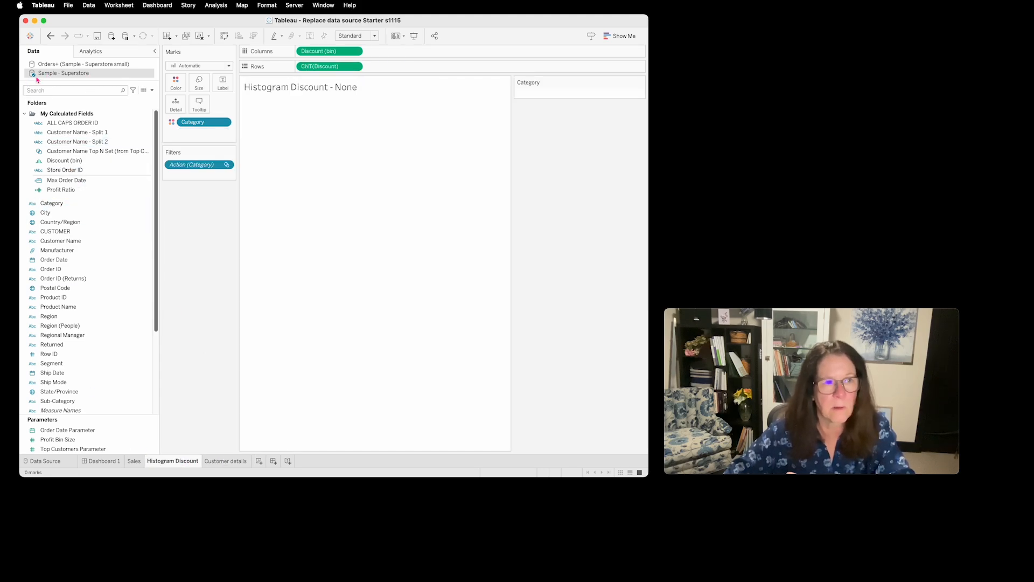
{"action": "left_click", "coordinate": [134, 461]}
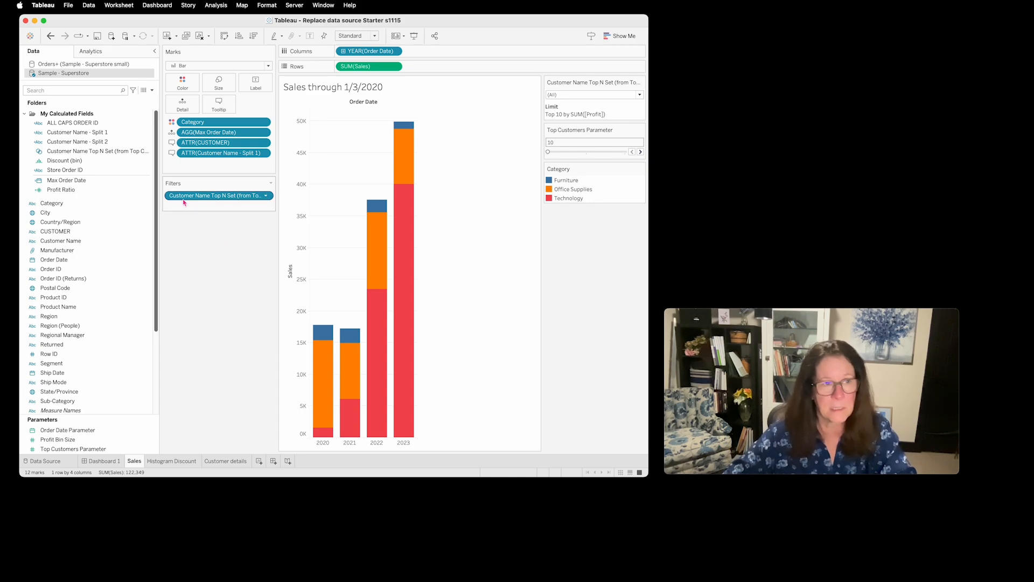
{"action": "left_click_drag", "start_coordinate": [160, 213], "coordinate": [199, 210]}
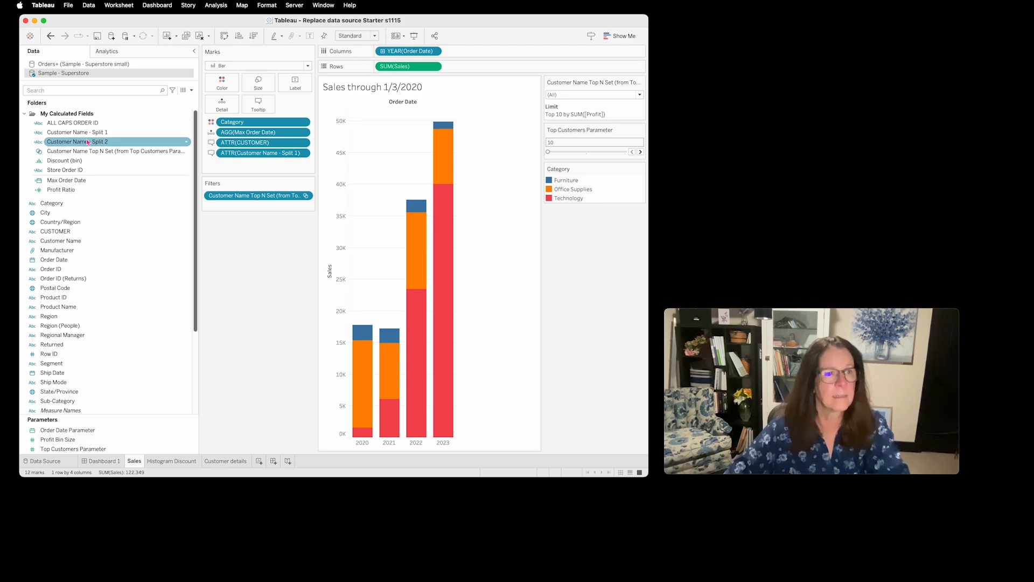
- Review the calculated fields and inspect the top limit options in a duplicate of the Customer Name Top N Set, discarding the copy
{"action": "left_click", "coordinate": [65, 123]}
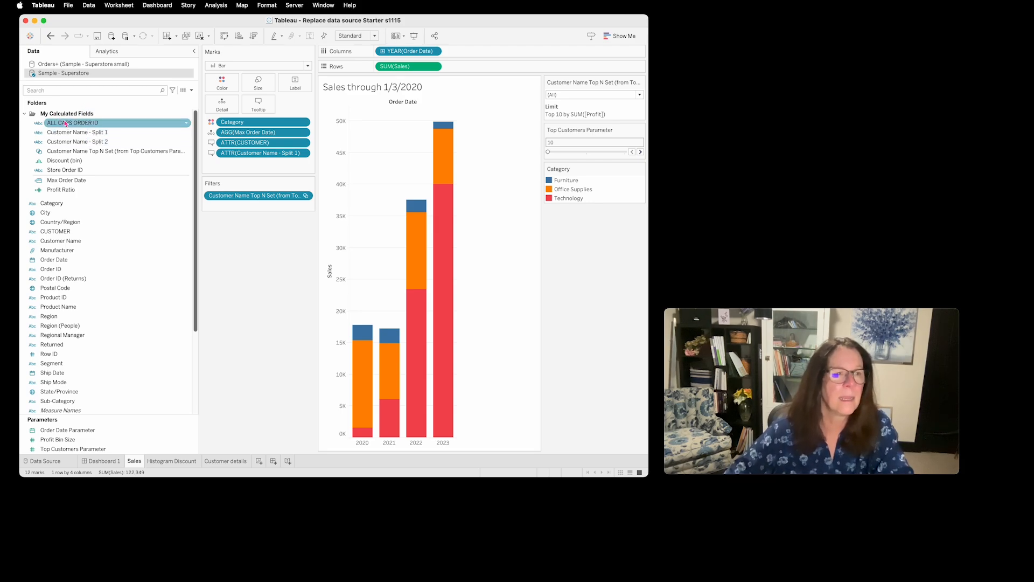
{"action": "left_click", "coordinate": [101, 133]}
{"action": "left_click", "coordinate": [102, 142]}
{"action": "left_click", "coordinate": [103, 151]}
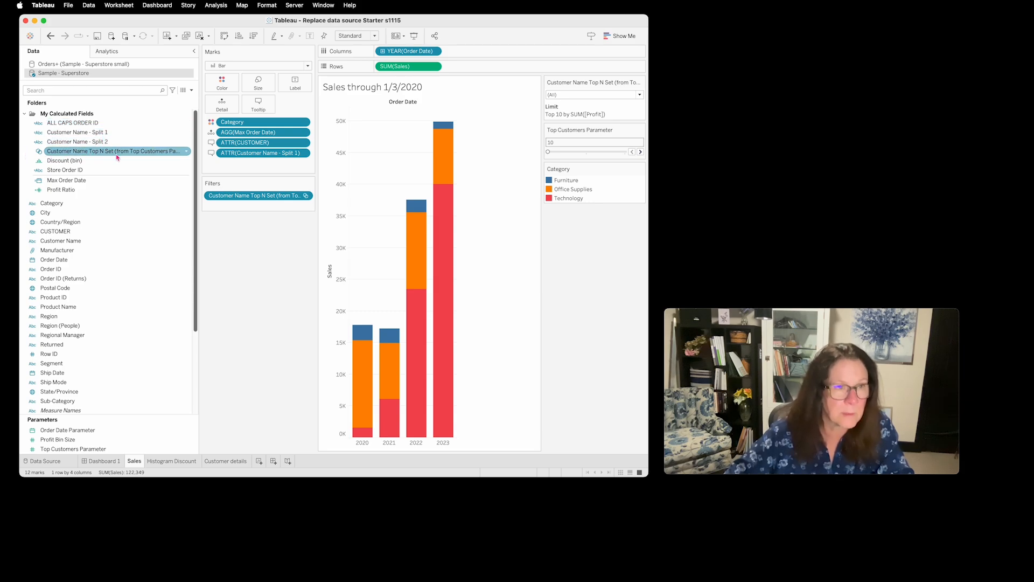
{"action": "left_click", "coordinate": [187, 154]}
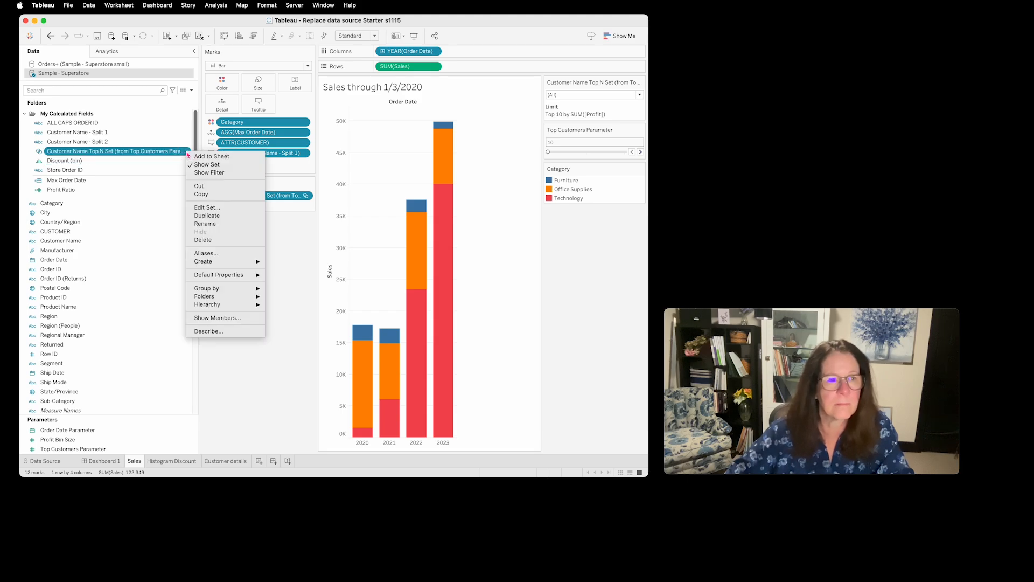
{"action": "left_click", "coordinate": [216, 216]}
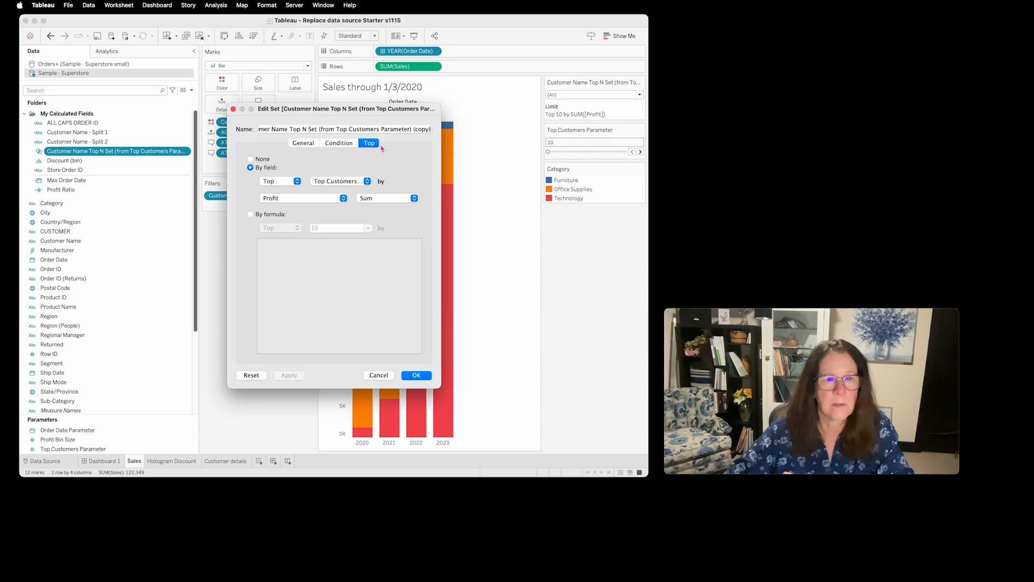
{"action": "left_click", "coordinate": [368, 182]}
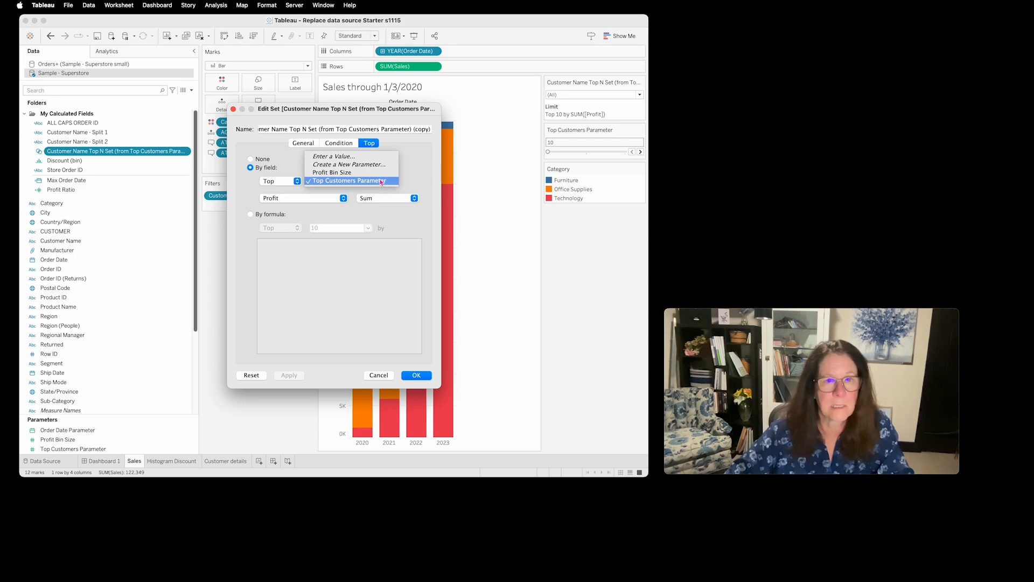
{"action": "left_click", "coordinate": [385, 375]}
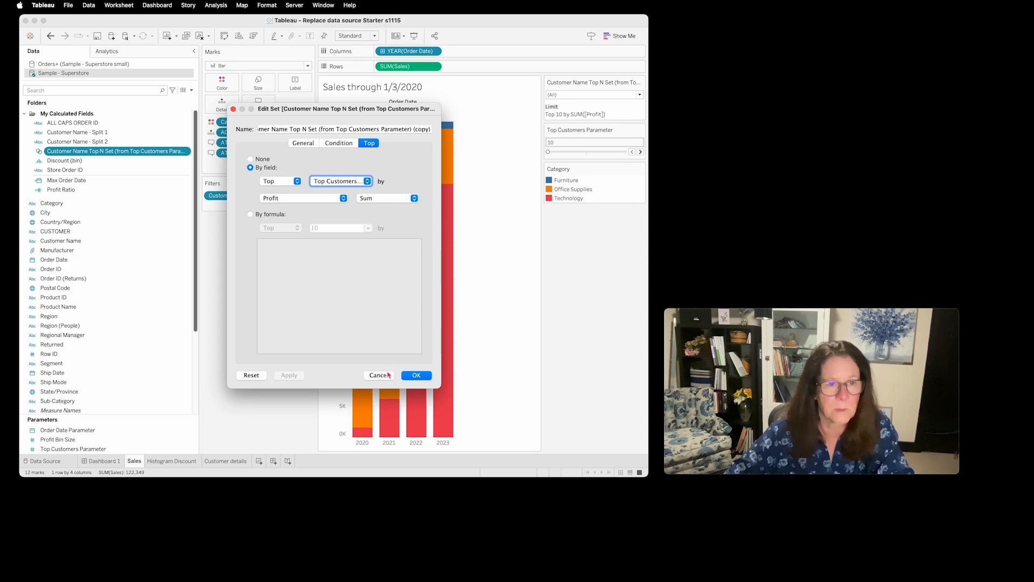
{"action": "left_click", "coordinate": [380, 375]}
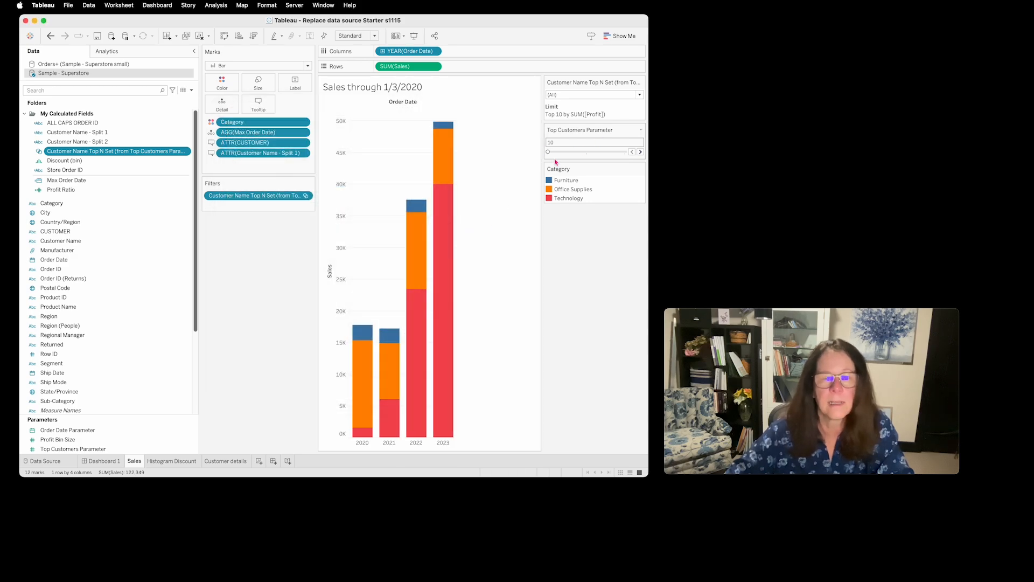
- Set the Top Customers Parameter to 20 on the Sales worksheet
{"action": "left_click", "coordinate": [620, 153]}
{"action": "left_click", "coordinate": [625, 153]}
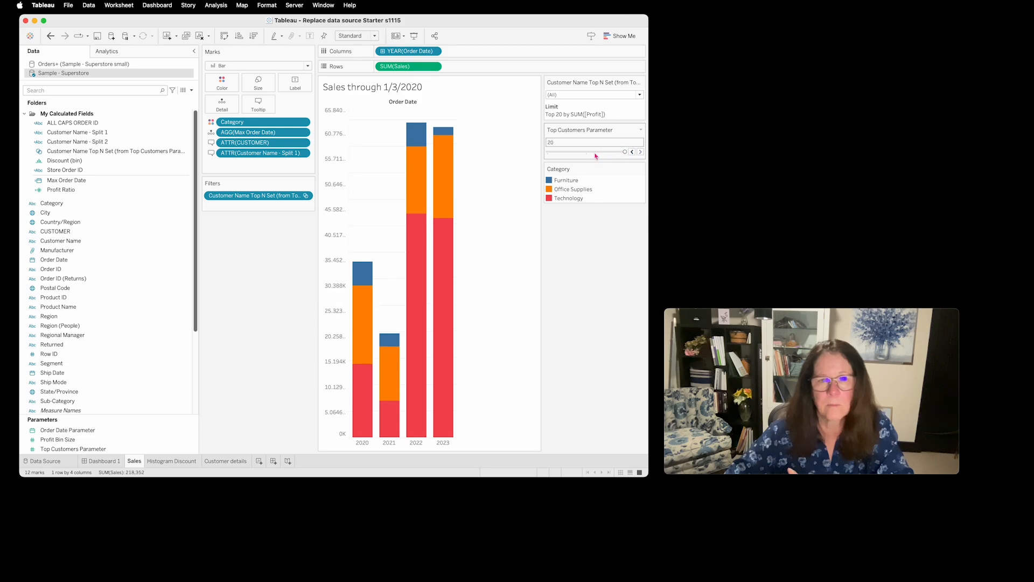
{"action": "mouse_move", "coordinate": [418, 176]}
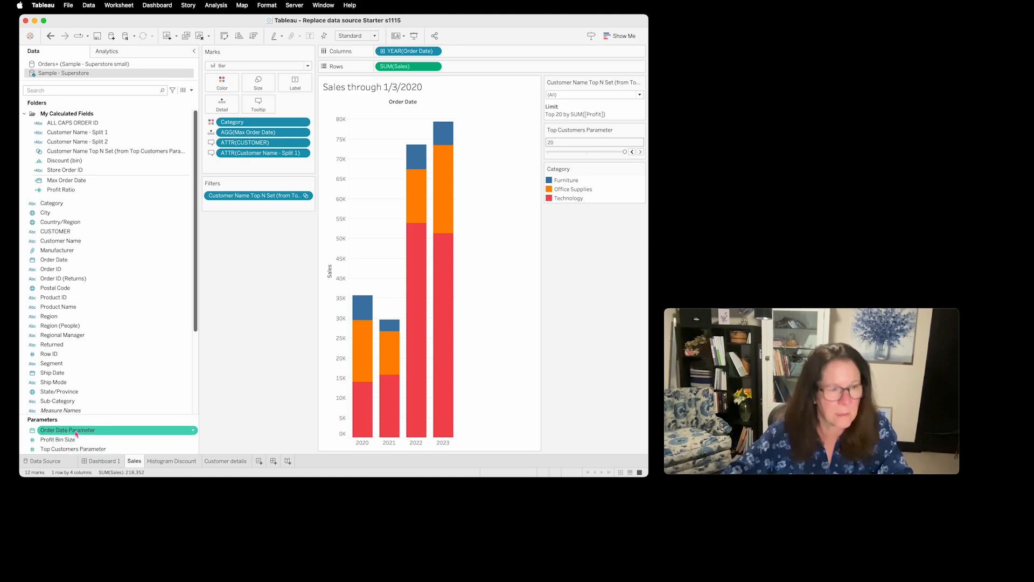
- Examine the Order Date Parameter's settings and the source fields for its list values when the workbook opens, without saving changes
{"action": "left_click", "coordinate": [193, 431]}
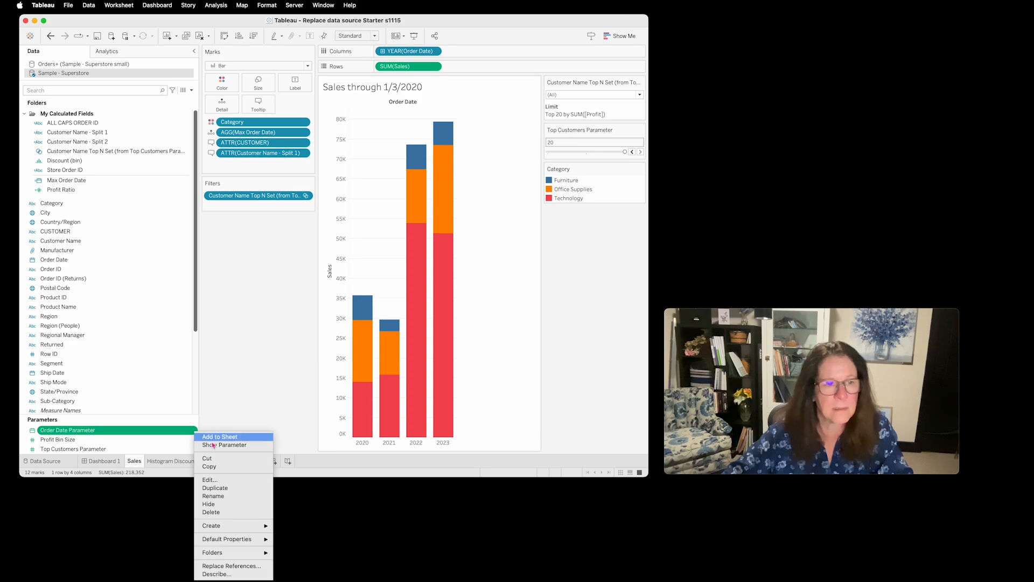
{"action": "left_click", "coordinate": [216, 480]}
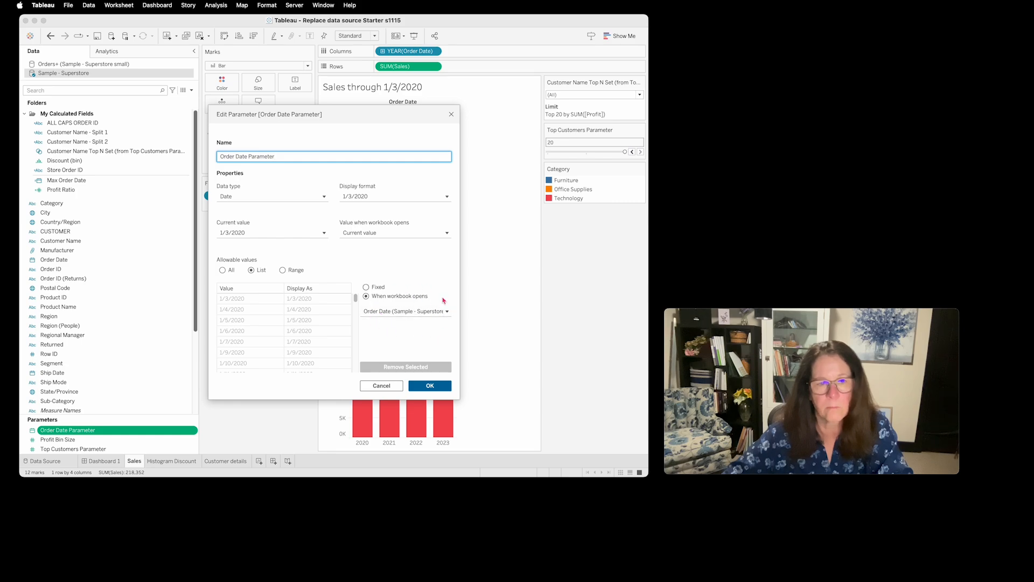
{"action": "left_click", "coordinate": [450, 312]}
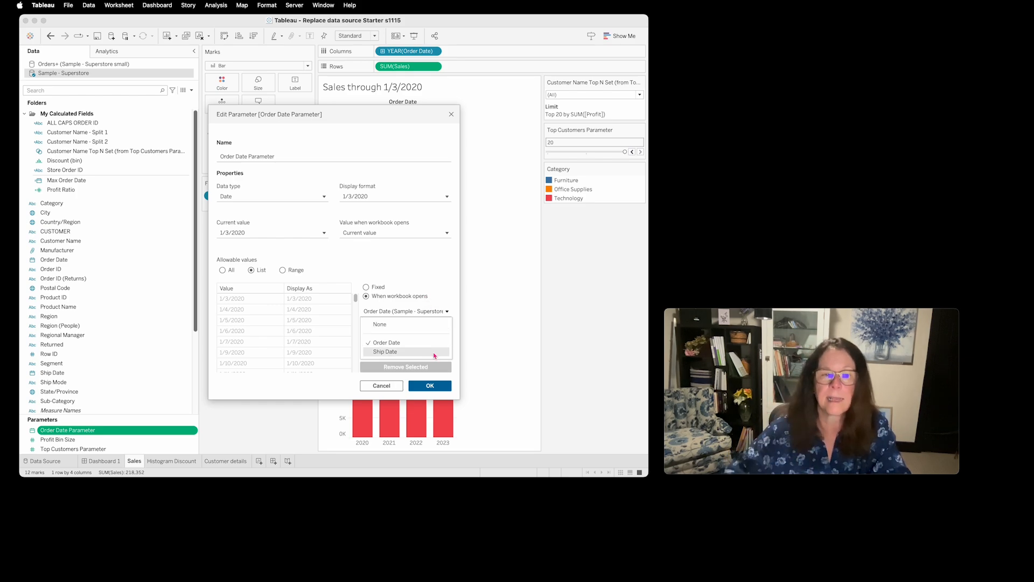
{"action": "left_click", "coordinate": [381, 385]}
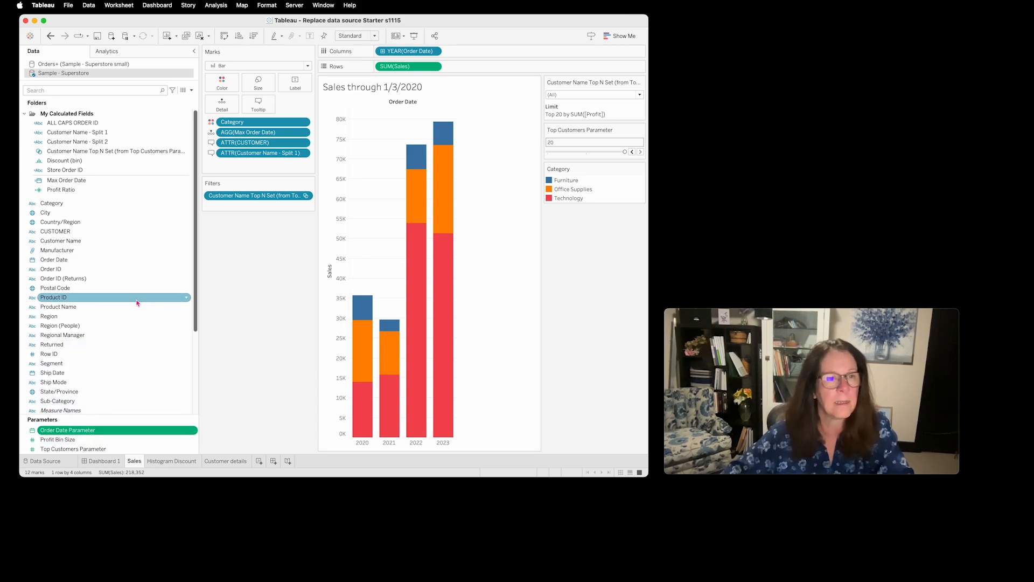
- Inspect the Store Order ID calculation used on the Customer details worksheet and the Order ID field it references, keeping the formula as is
{"action": "left_click", "coordinate": [236, 461]}
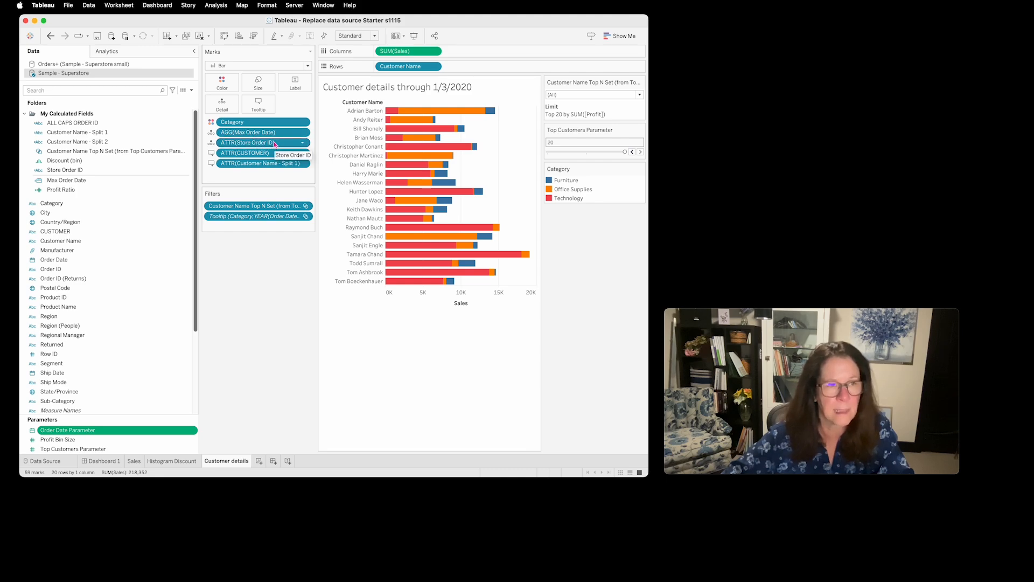
{"action": "left_click", "coordinate": [73, 169]}
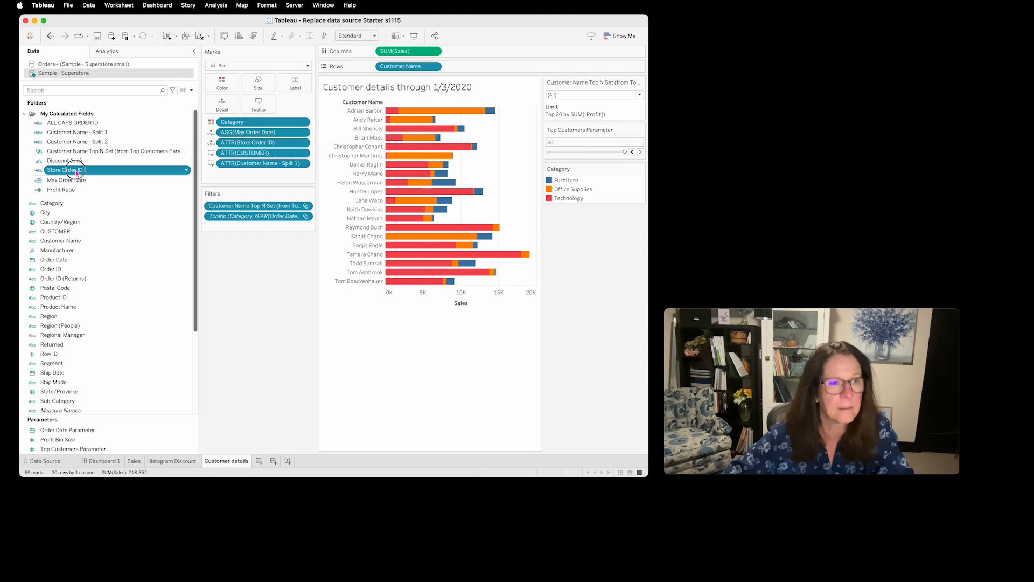
{"action": "left_click", "coordinate": [187, 171]}
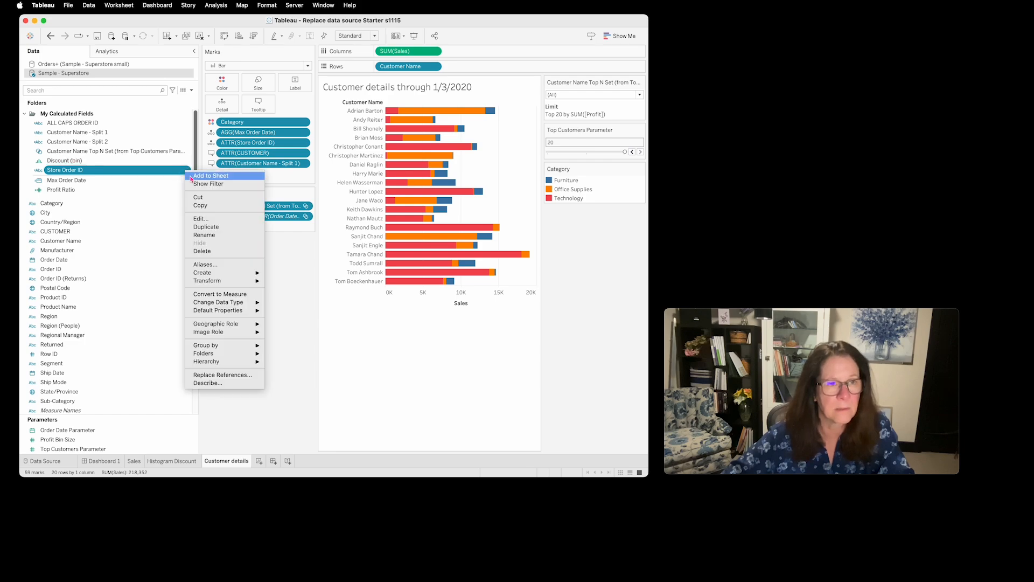
{"action": "left_click", "coordinate": [210, 220]}
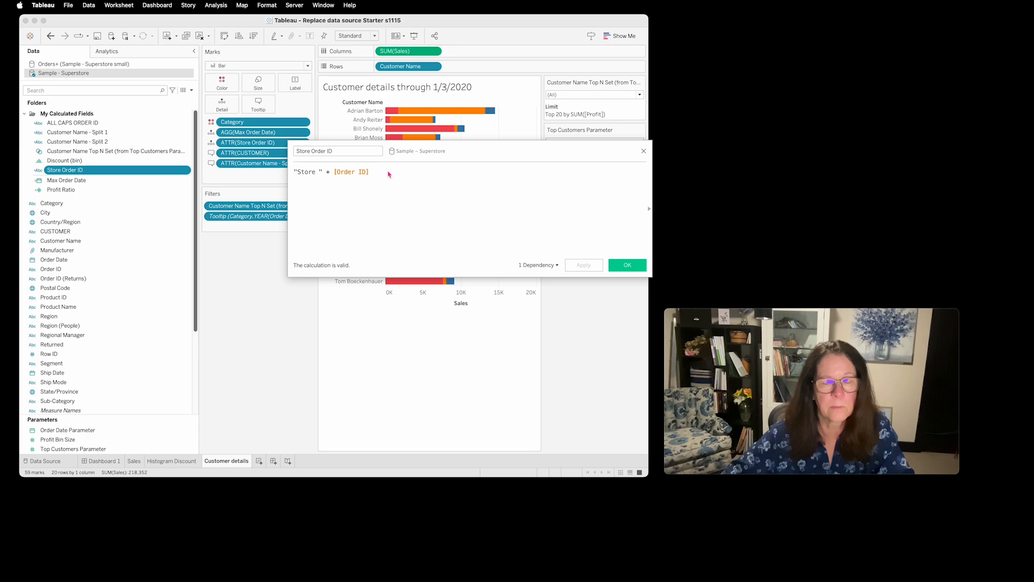
{"action": "left_click_drag", "start_coordinate": [389, 173], "coordinate": [333, 175]}
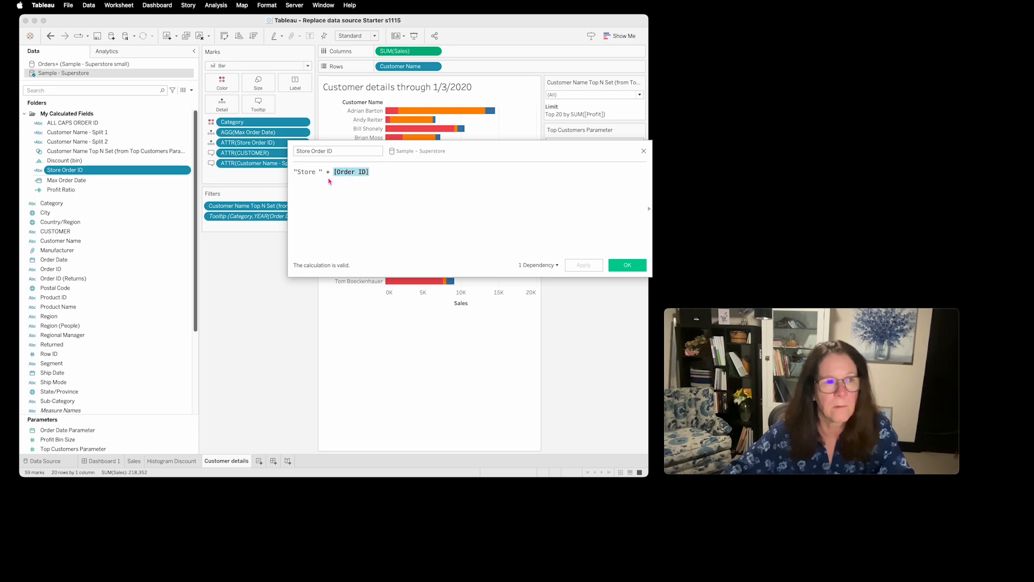
{"action": "left_click", "coordinate": [416, 202]}
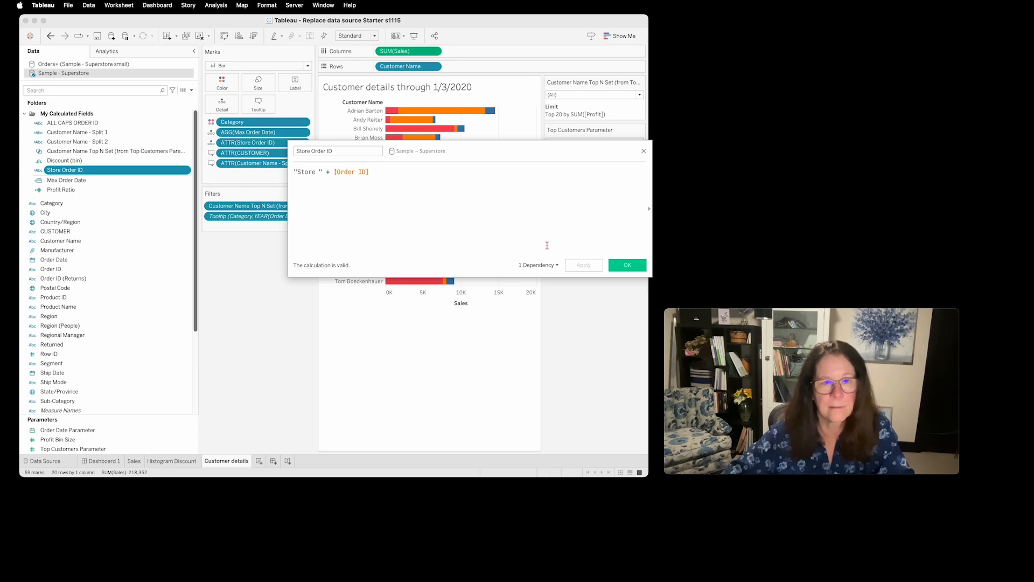
{"action": "left_click", "coordinate": [627, 266]}
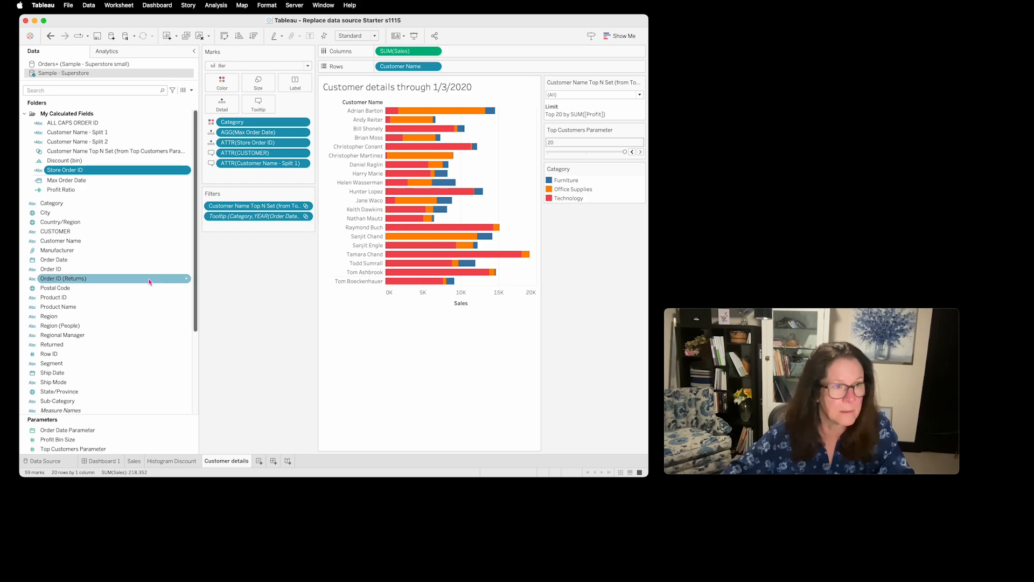
{"action": "left_click", "coordinate": [43, 269]}
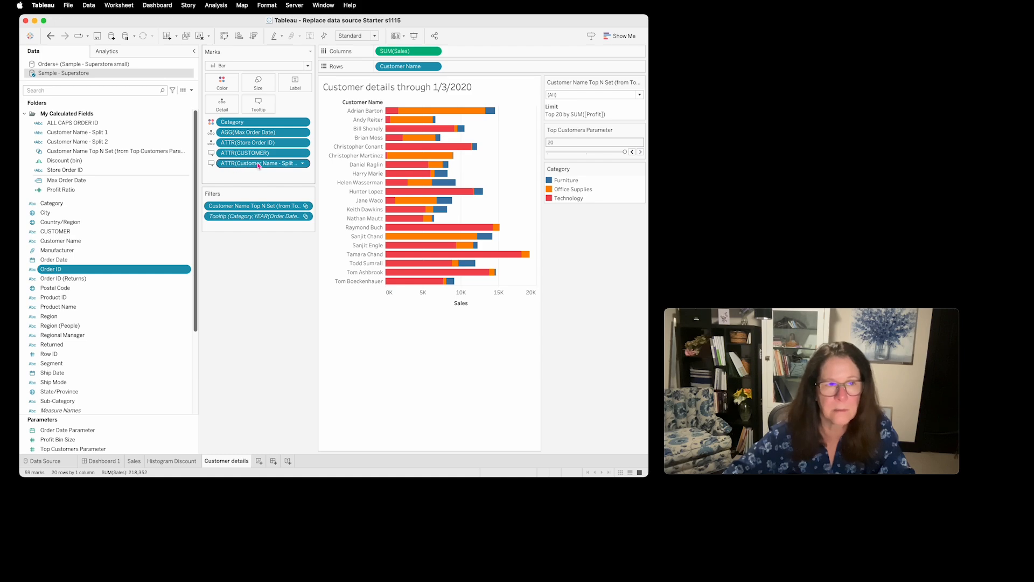
- Inspect the bar tooltips and the fields inserted in the title of the Customer details worksheet
{"action": "mouse_move", "coordinate": [417, 153]}
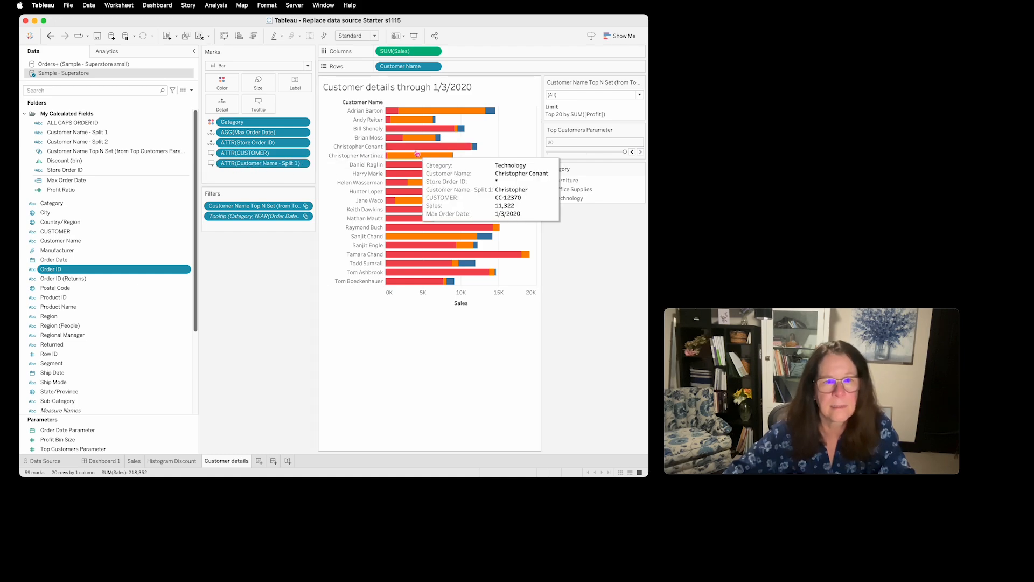
{"action": "mouse_move", "coordinate": [418, 110]}
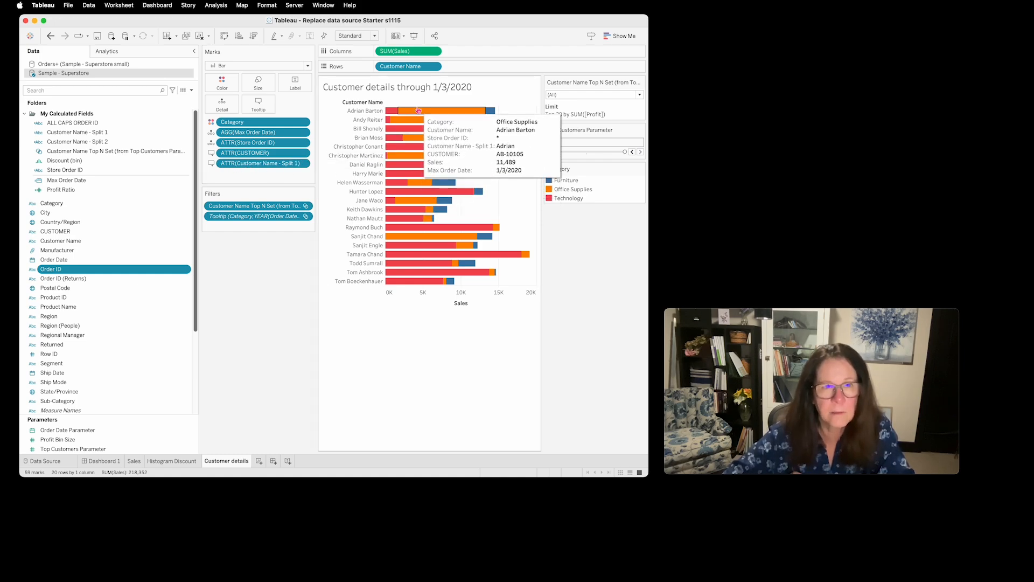
{"action": "mouse_move", "coordinate": [410, 174]}
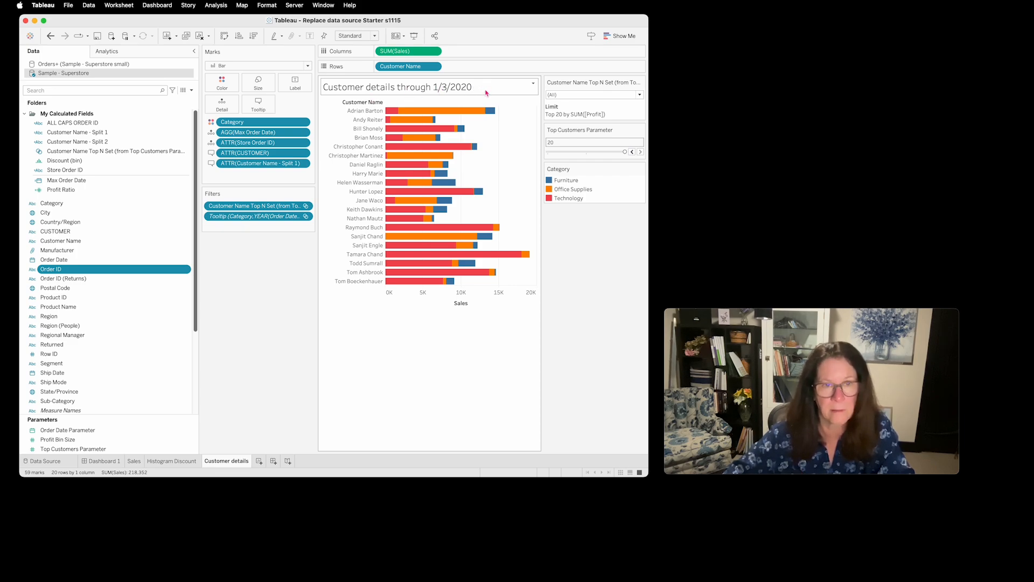
{"action": "double_click", "coordinate": [389, 87]}
{"action": "mouse_move", "coordinate": [474, 256]}
{"action": "left_mouse_down"}
{"action": "mouse_move", "coordinate": [434, 256]}
{"action": "mouse_move", "coordinate": [465, 256]}
{"action": "left_mouse_up"}
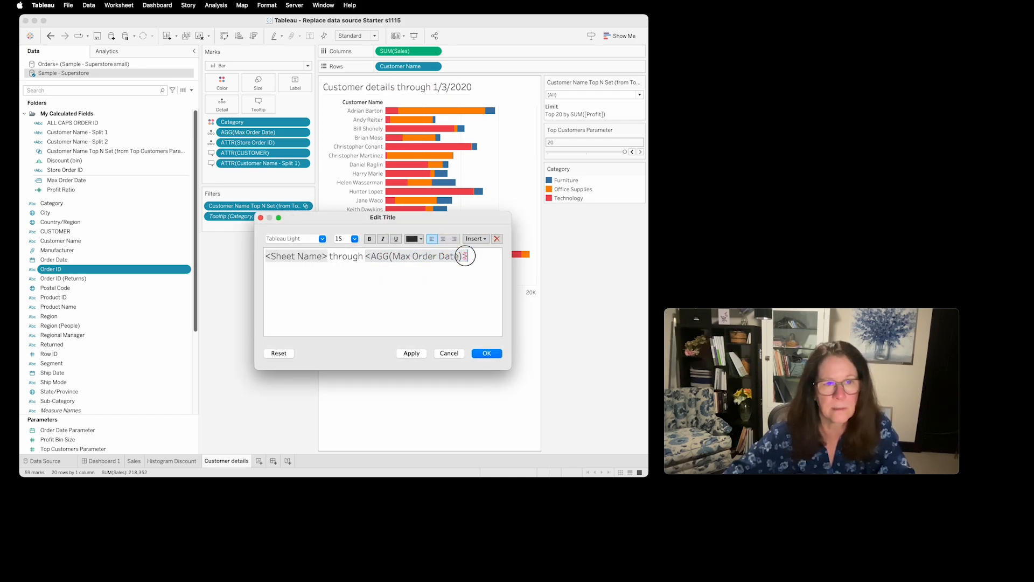
{"action": "left_click", "coordinate": [486, 354]}
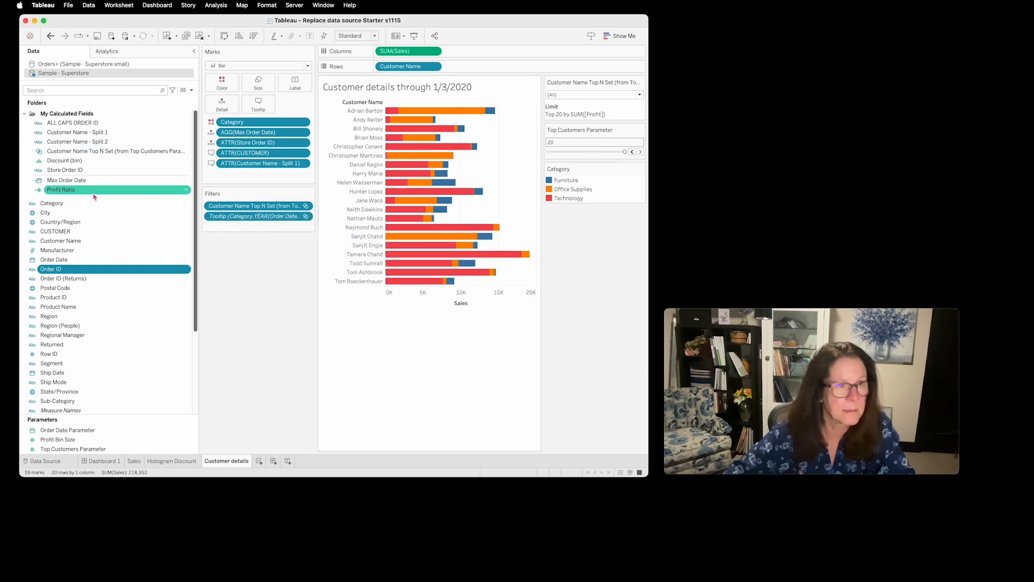
- Inspect the Max Order Date calculation and its reference to the Order Date Parameter, keeping the formula as is
{"action": "left_click", "coordinate": [68, 181]}
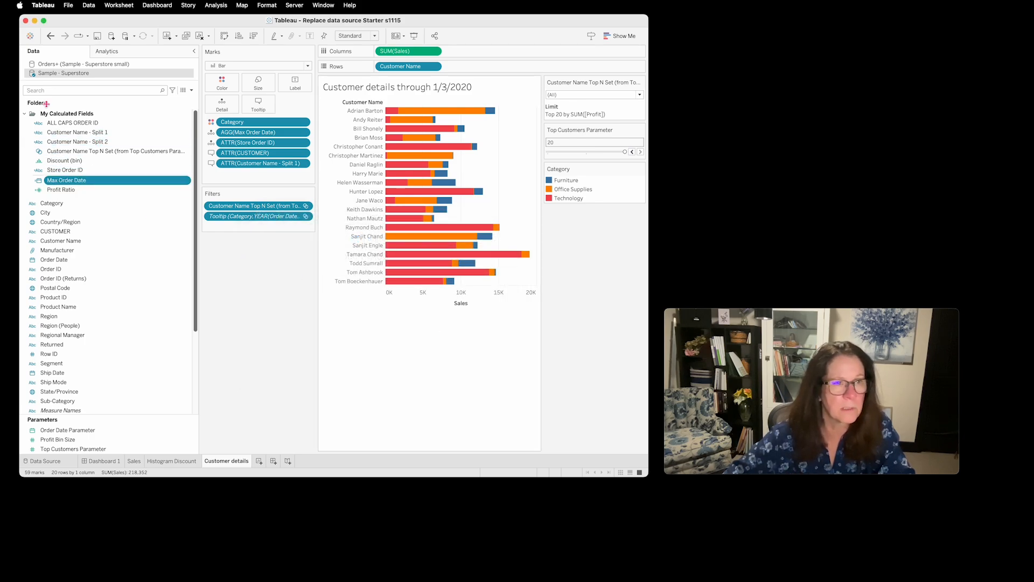
{"action": "right_click", "coordinate": [185, 180]}
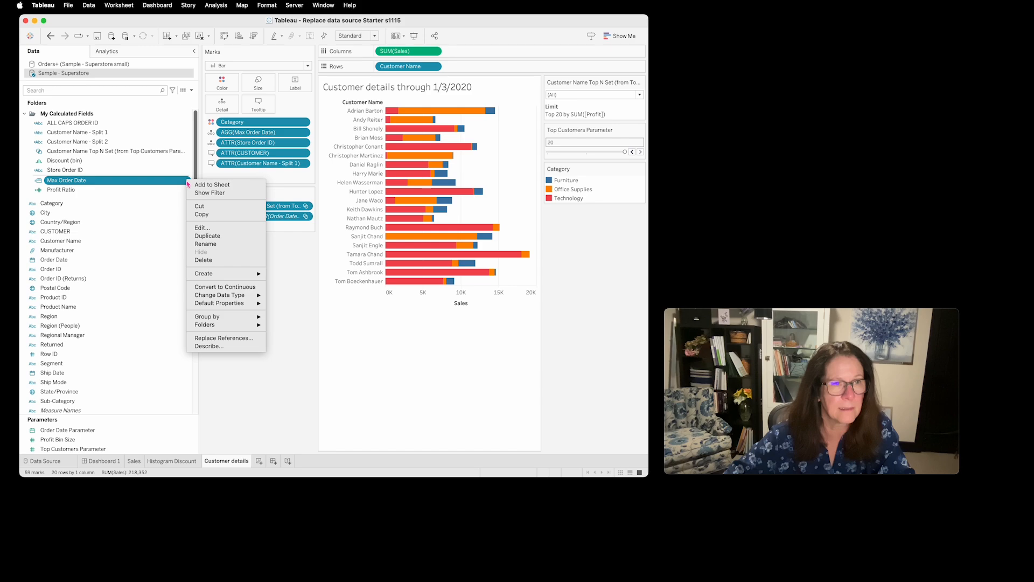
{"action": "left_click", "coordinate": [210, 228]}
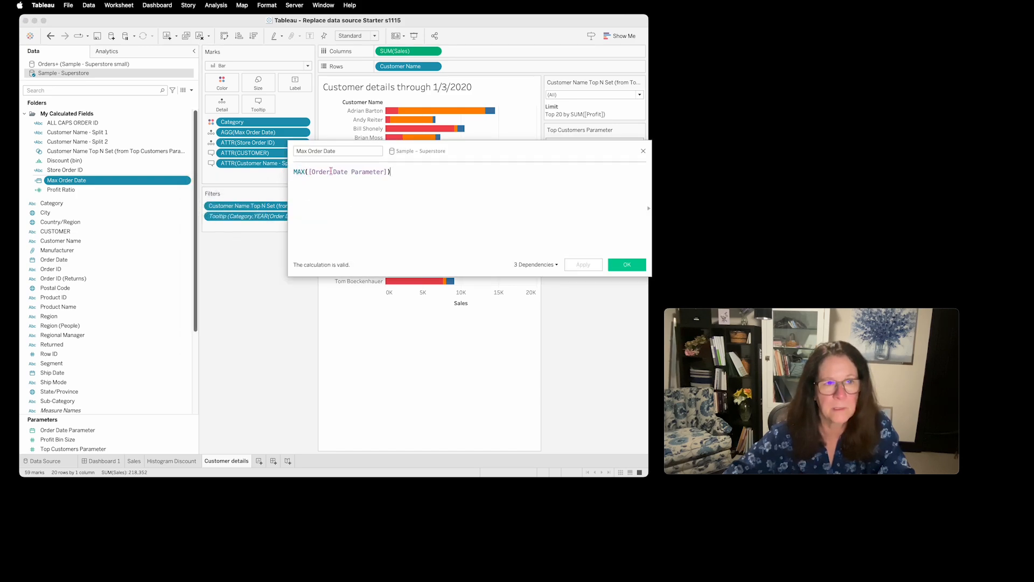
{"action": "left_click_drag", "start_coordinate": [386, 174], "coordinate": [311, 175]}
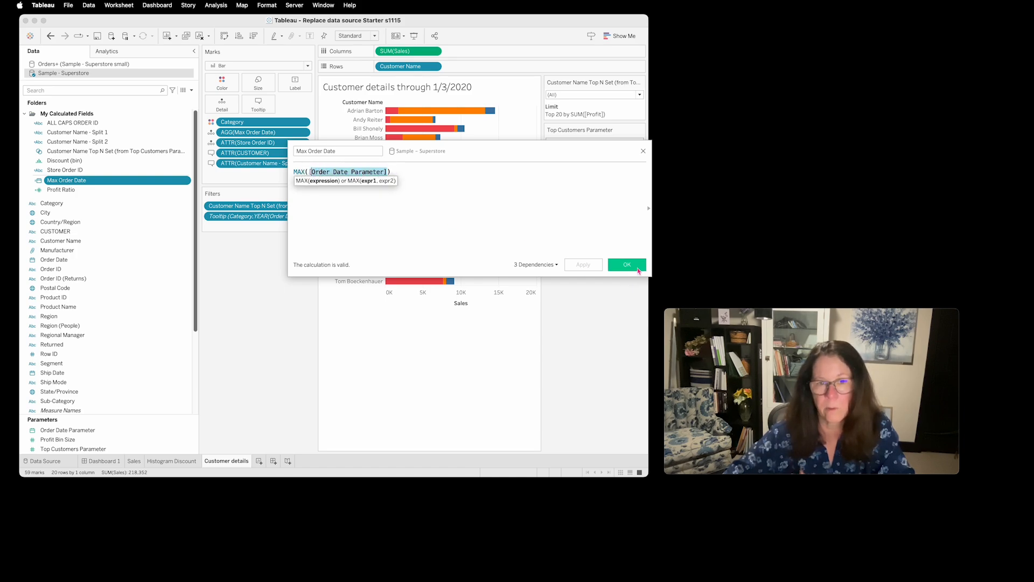
{"action": "left_click", "coordinate": [639, 269]}
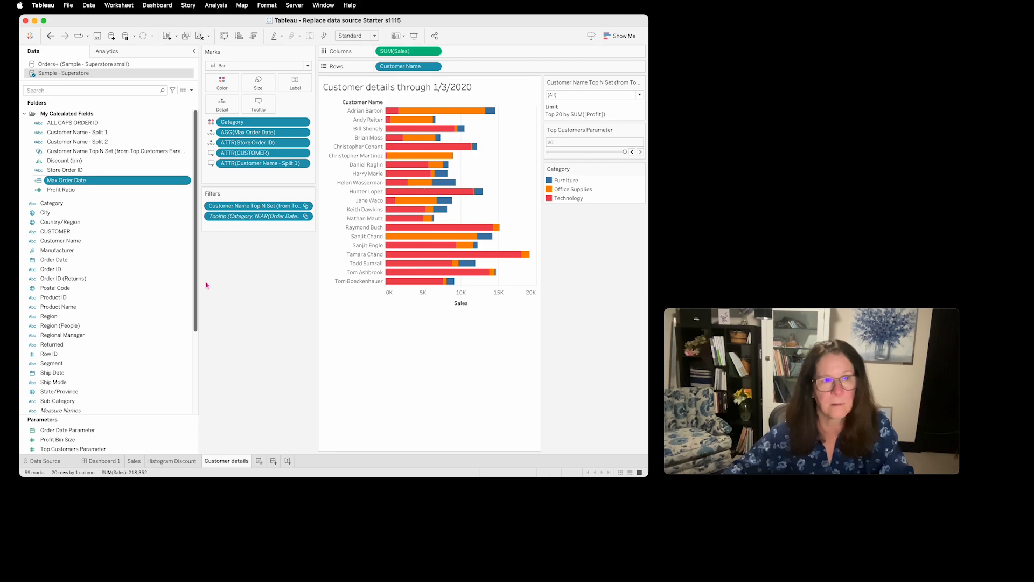
- Examine the source, target and field settings of the Filter Dashboard 1 by Sales action on Dashboard 1, without saving changes
{"action": "left_click", "coordinate": [134, 462]}
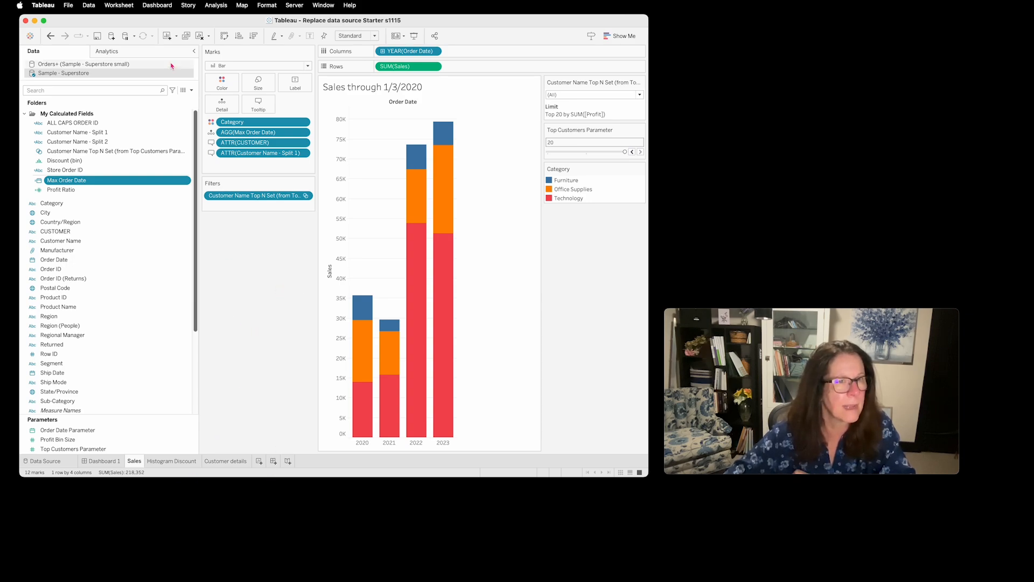
{"action": "left_click", "coordinate": [102, 461]}
{"action": "left_click", "coordinate": [163, 12]}
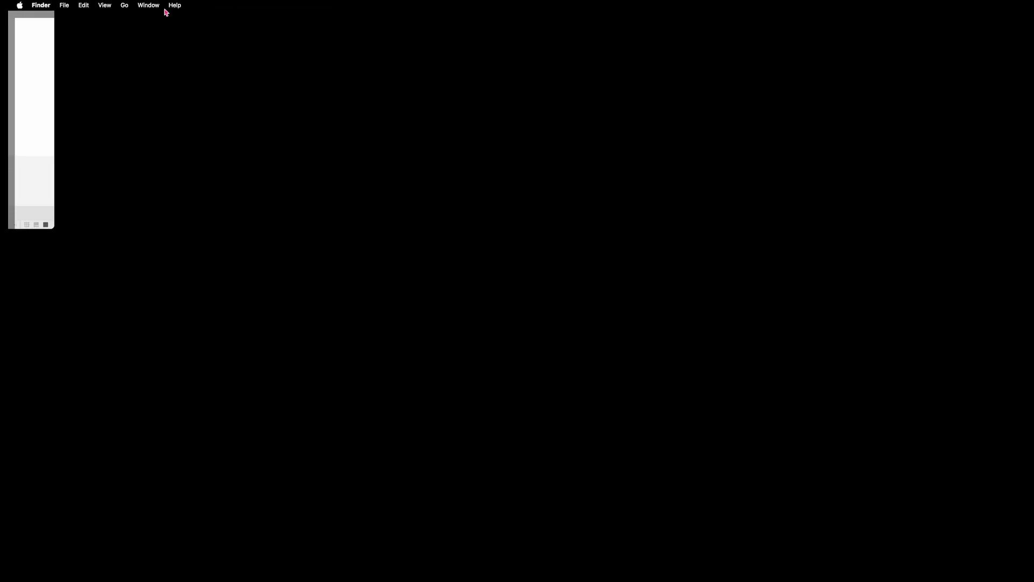
{"action": "left_click", "coordinate": [10, 162]}
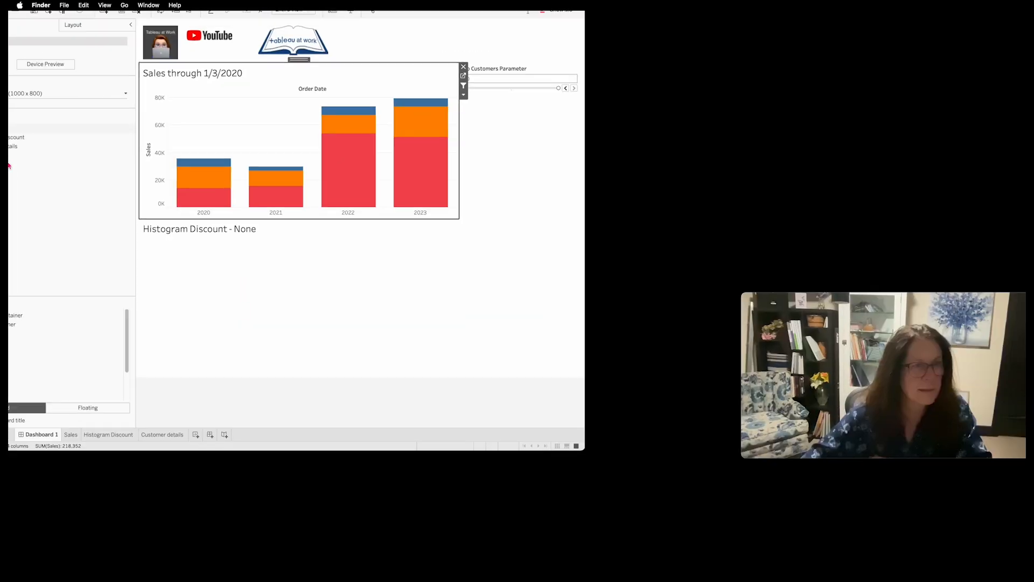
{"action": "left_click", "coordinate": [269, 273]}
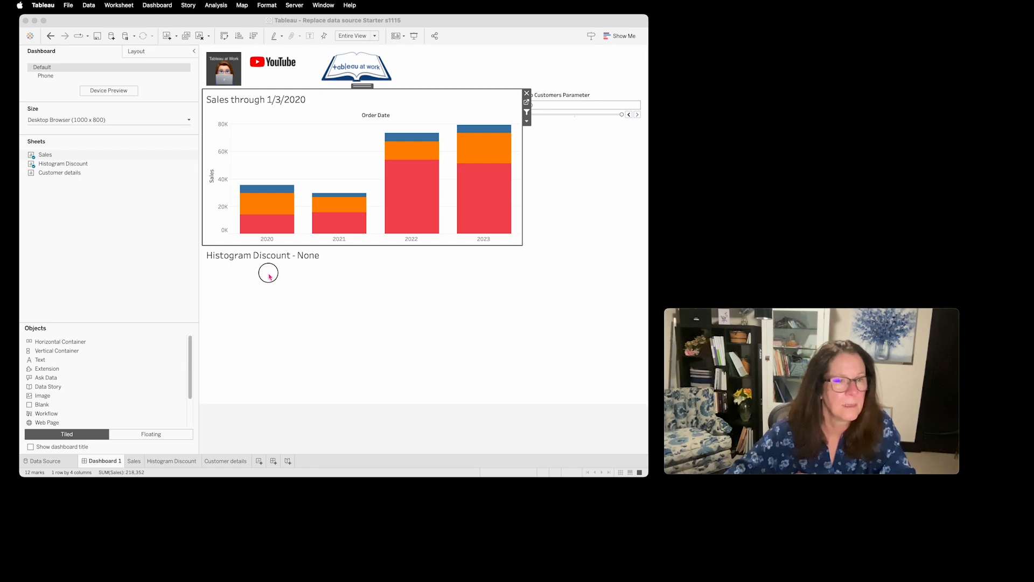
{"action": "left_click", "coordinate": [163, 6]}
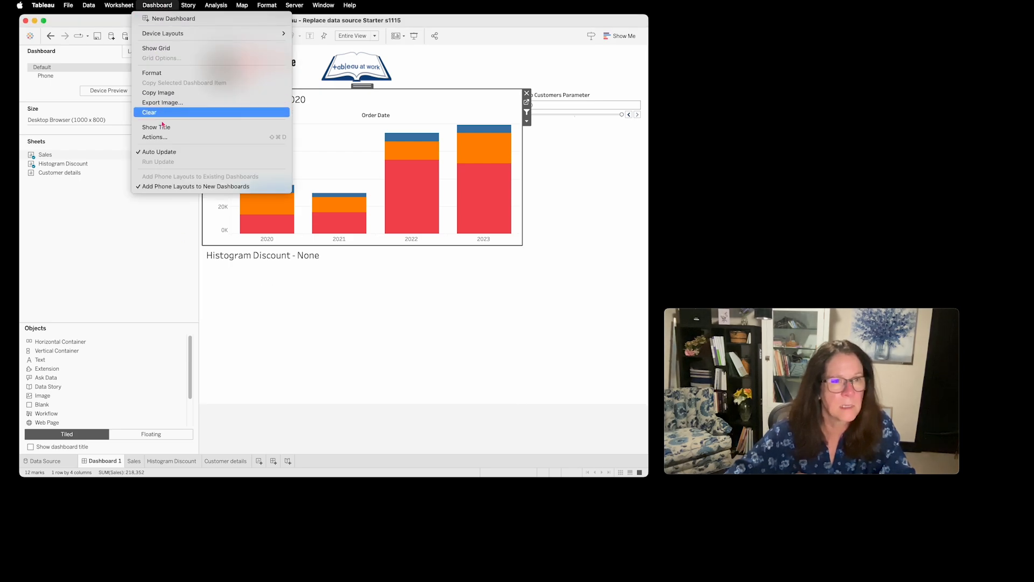
{"action": "left_click", "coordinate": [155, 137]}
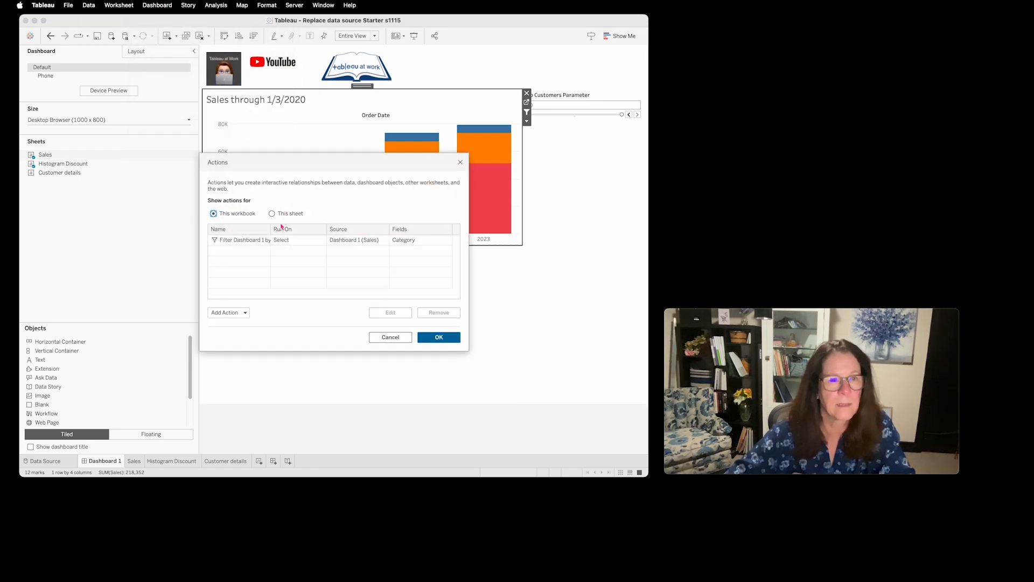
{"action": "left_click", "coordinate": [308, 242]}
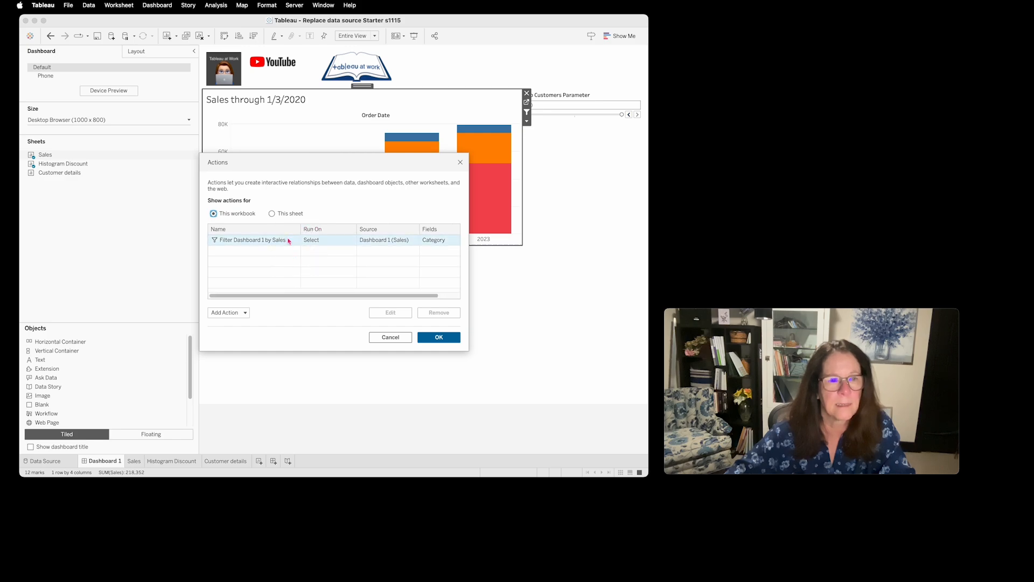
{"action": "left_click", "coordinate": [391, 312]}
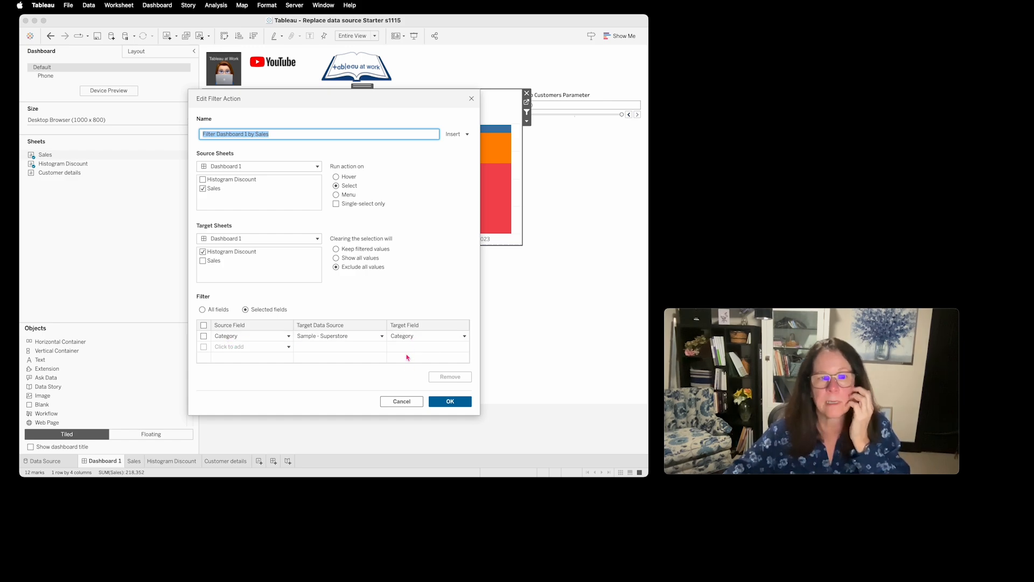
{"action": "left_click", "coordinate": [403, 402]}
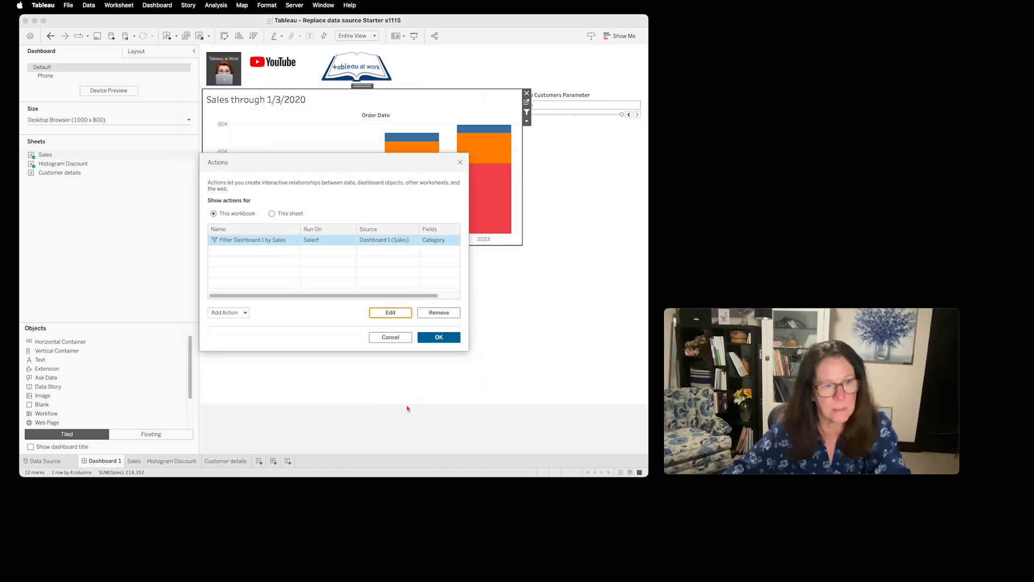
{"action": "left_click", "coordinate": [390, 337]}
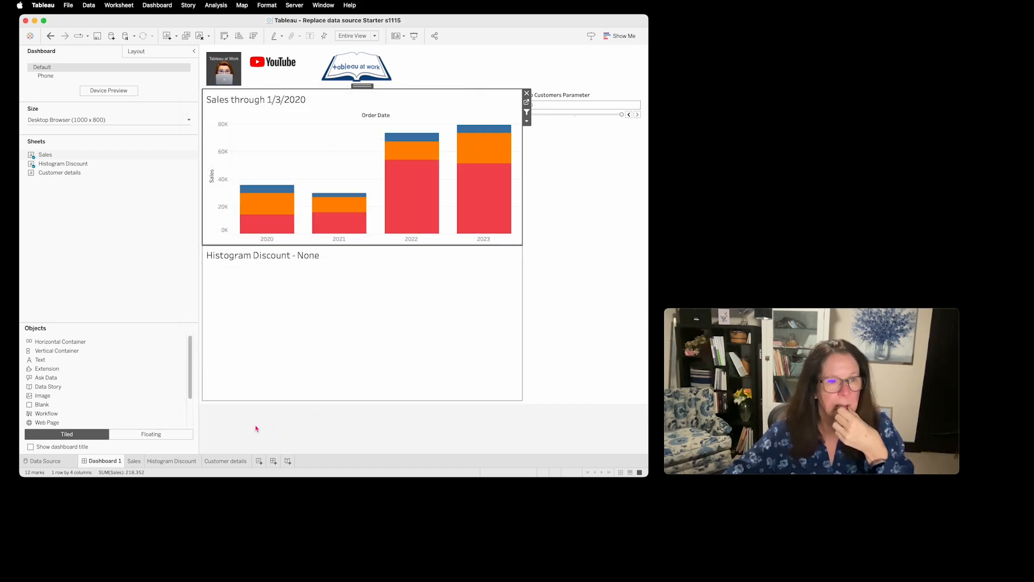
- Examine the Orders table's field details on the Data Source page, including Customer Name and CUSTOMER, and the list of available data sources
{"action": "left_click", "coordinate": [134, 462]}
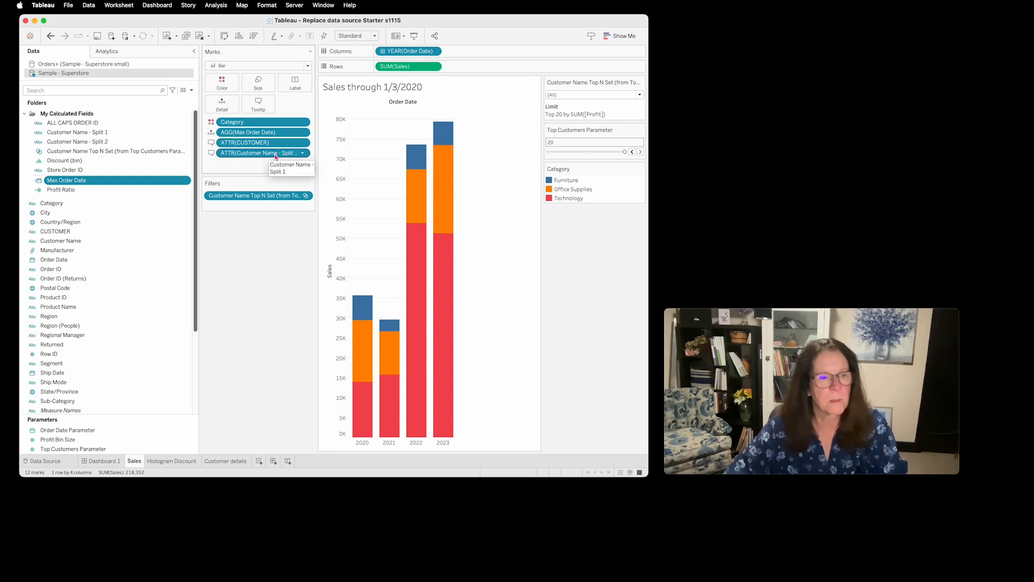
{"action": "left_click", "coordinate": [48, 462]}
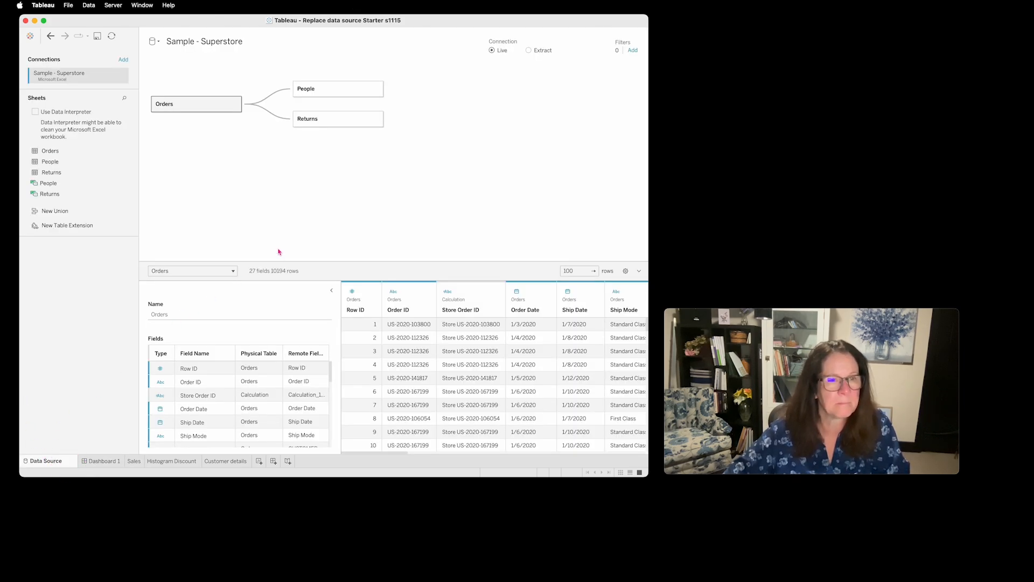
{"action": "left_click_drag", "start_coordinate": [283, 262], "coordinate": [284, 149]}
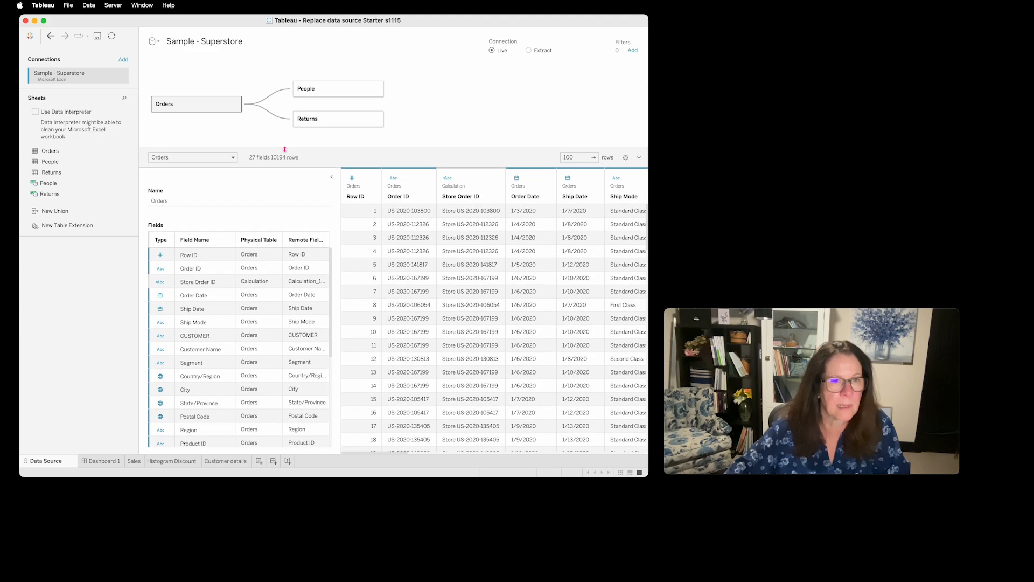
{"action": "left_click_drag", "start_coordinate": [340, 218], "coordinate": [454, 215]}
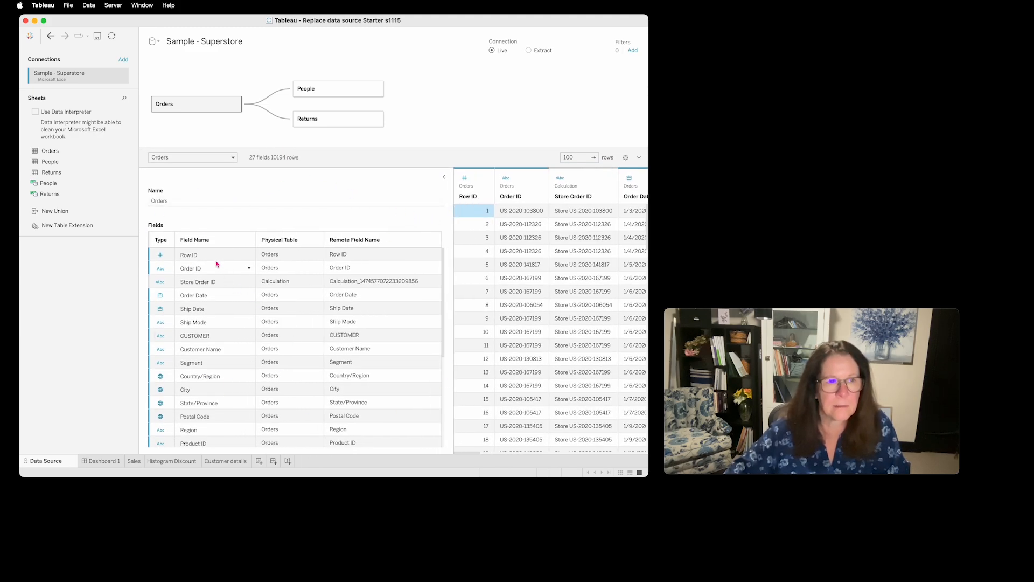
{"action": "left_click", "coordinate": [195, 354]}
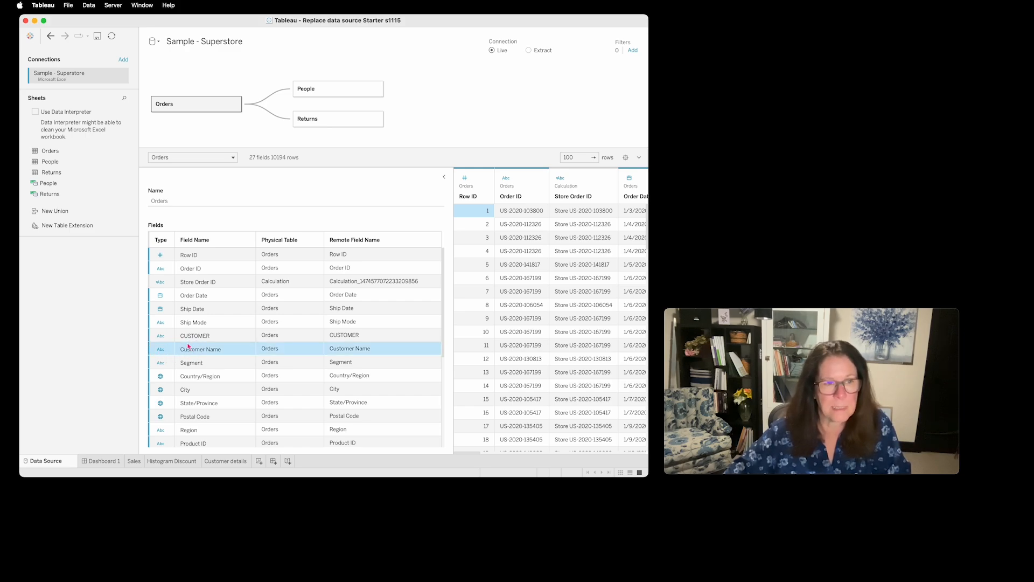
{"action": "left_click", "coordinate": [210, 341]}
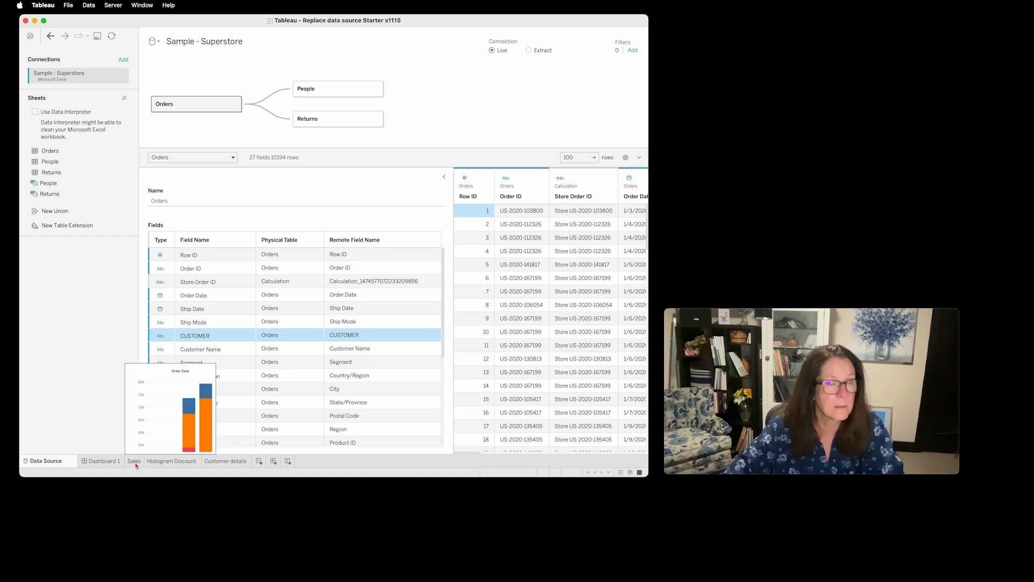
{"action": "left_click", "coordinate": [154, 42]}
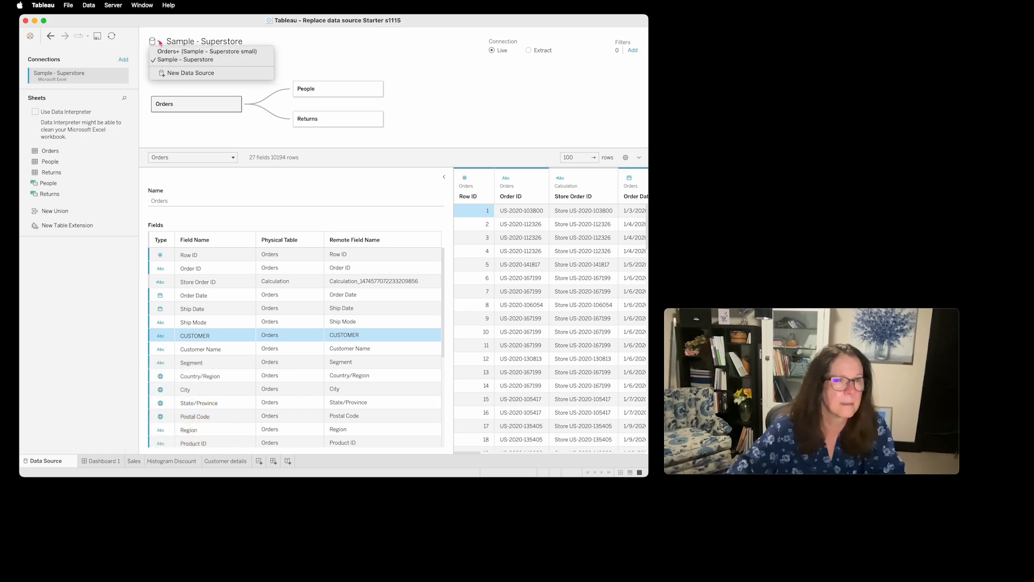
- From the Sales worksheet, replace the Sample - Superstore data source with Orders+ (Sample - Superstore small) in all worksheets and dashboards
{"action": "left_click", "coordinate": [135, 462]}
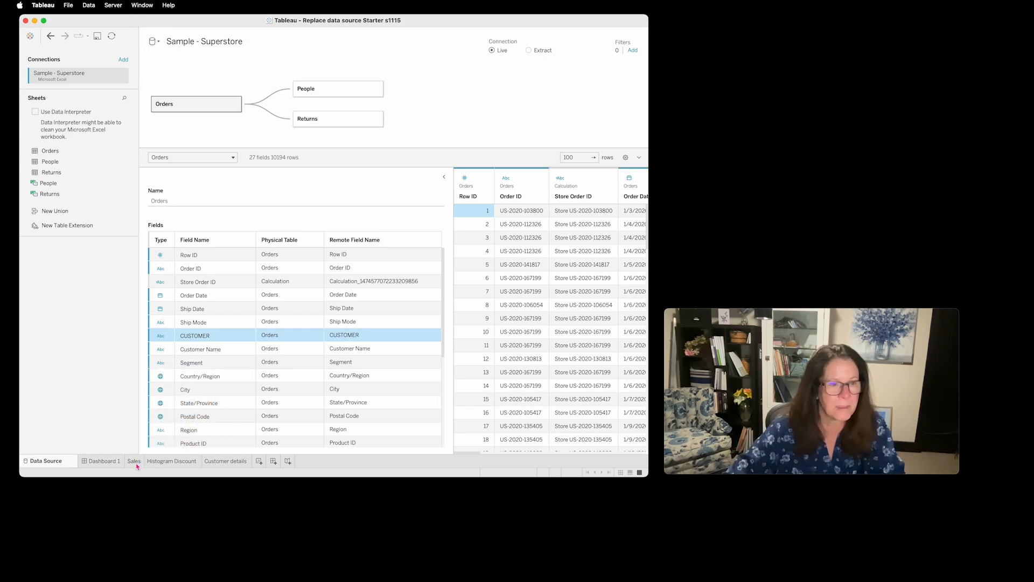
{"action": "left_click", "coordinate": [135, 461]}
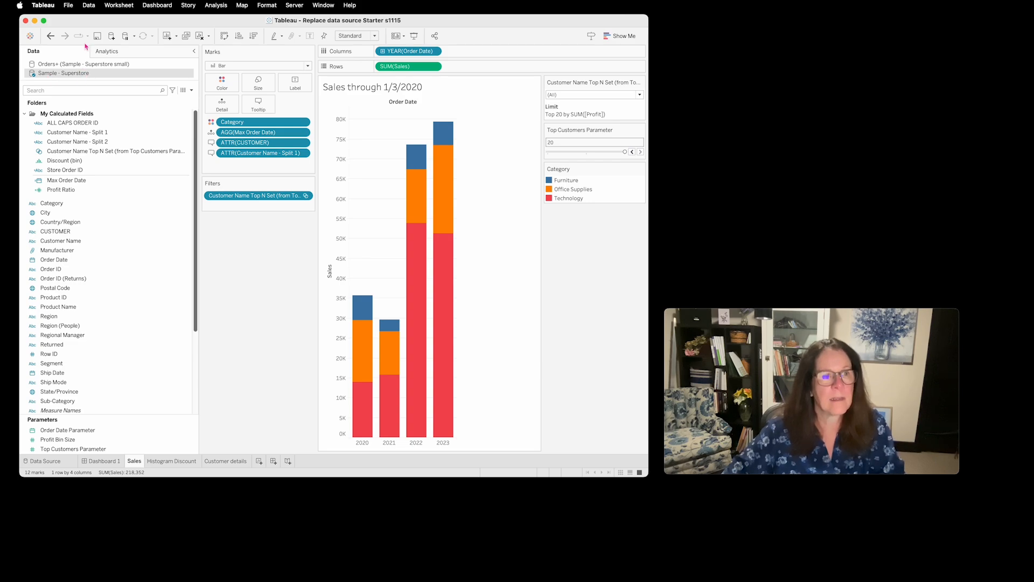
{"action": "left_click", "coordinate": [89, 6]}
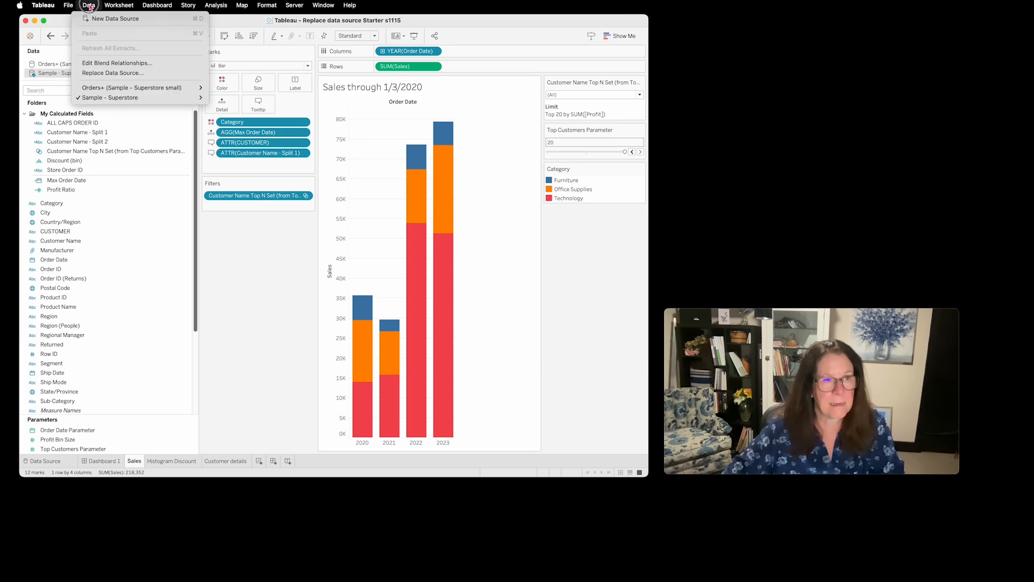
{"action": "left_click", "coordinate": [137, 74]}
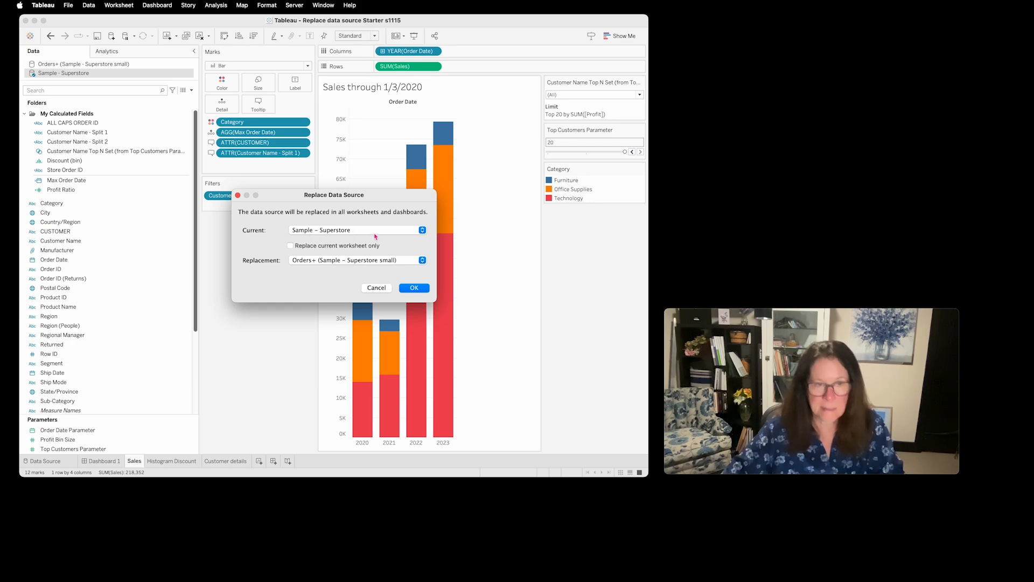
{"action": "left_click", "coordinate": [421, 294]}
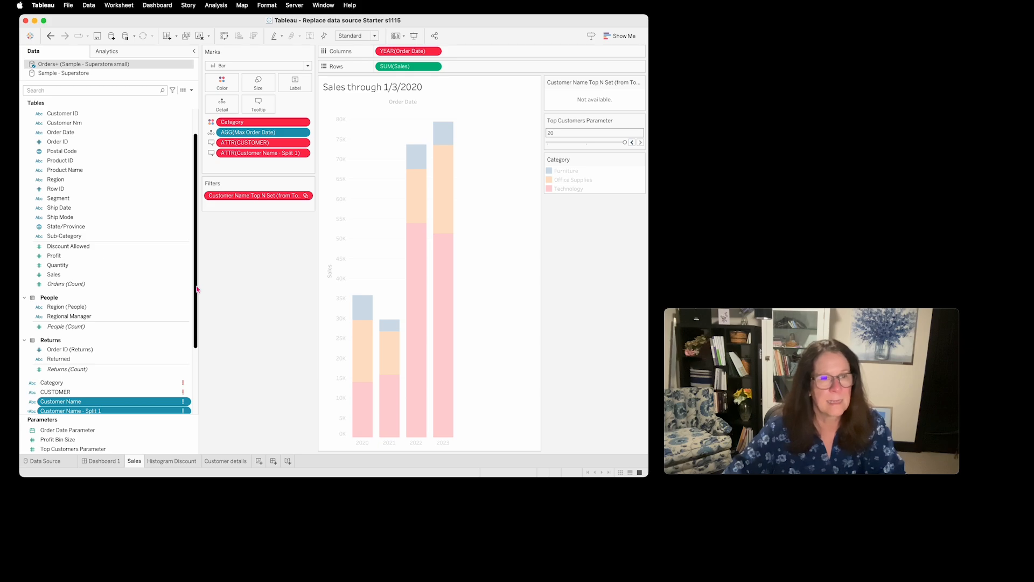
- Examine the flagged fields of the replacement data source, including Category, and the invalid pills on the Sales and Customer details worksheets
{"action": "scroll", "coordinate": [197, 291], "scroll_direction": "down", "scroll_amount": 5}
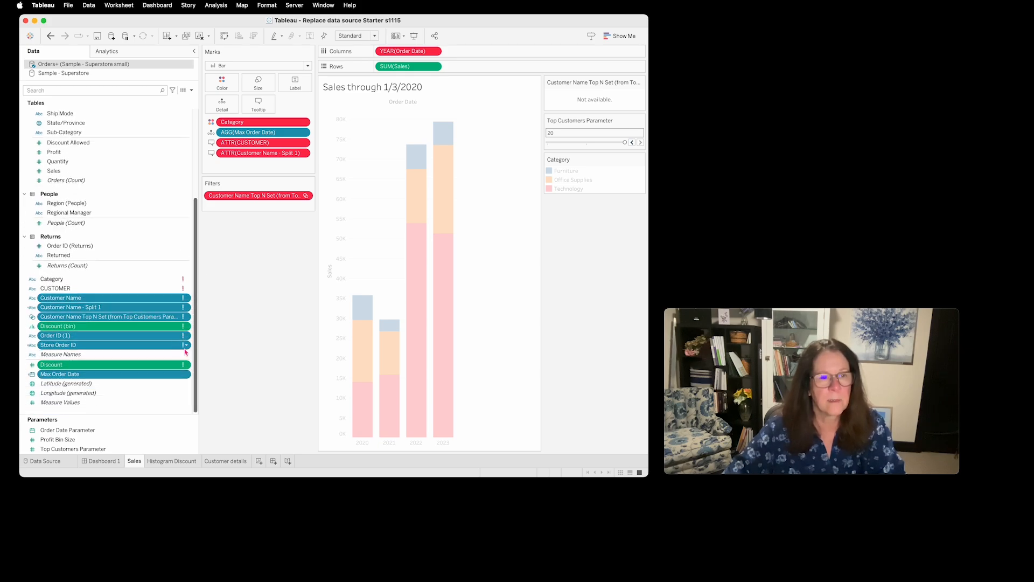
{"action": "left_click", "coordinate": [152, 289], "text": "super"}
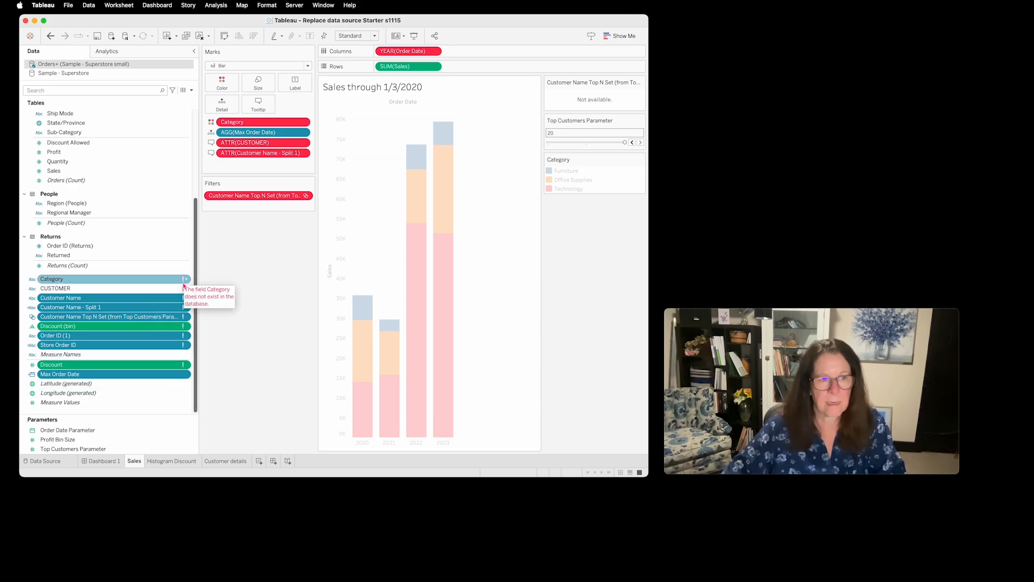
{"action": "left_click", "coordinate": [154, 281]}
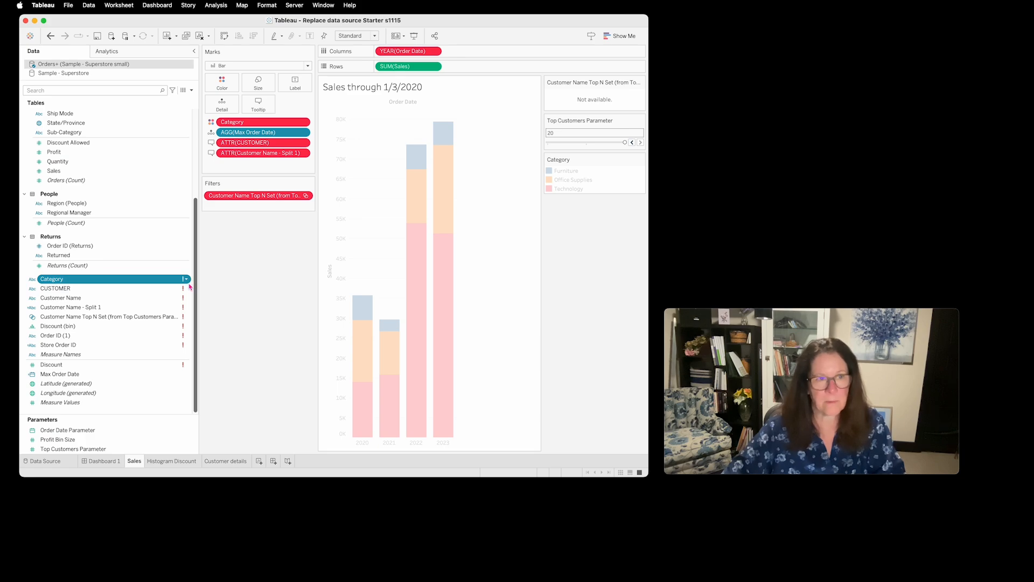
{"action": "mouse_move", "coordinate": [188, 289]}
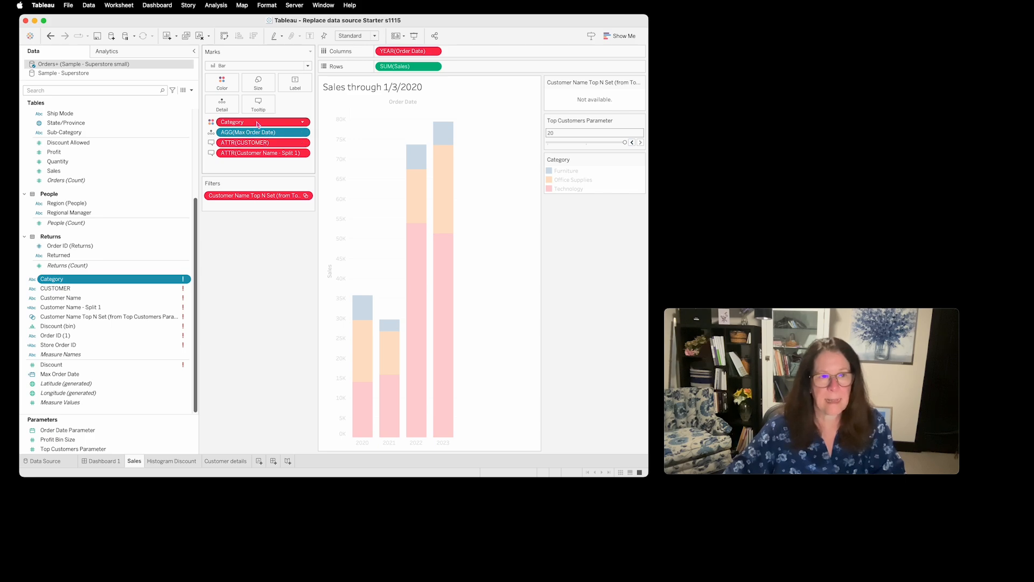
{"action": "mouse_move", "coordinate": [258, 124]}
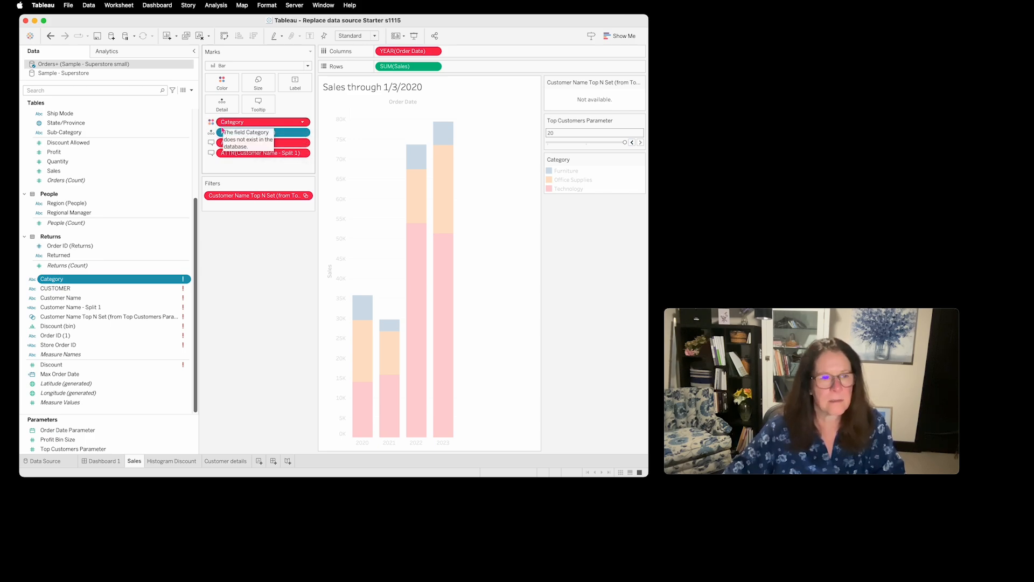
{"action": "left_click", "coordinate": [226, 461]}
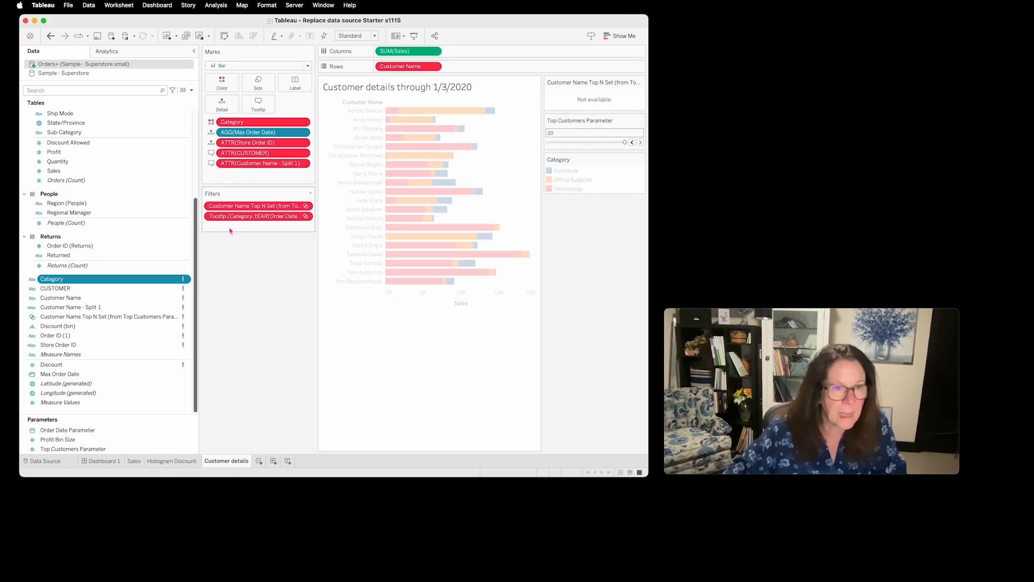
{"action": "mouse_move", "coordinate": [253, 219]}
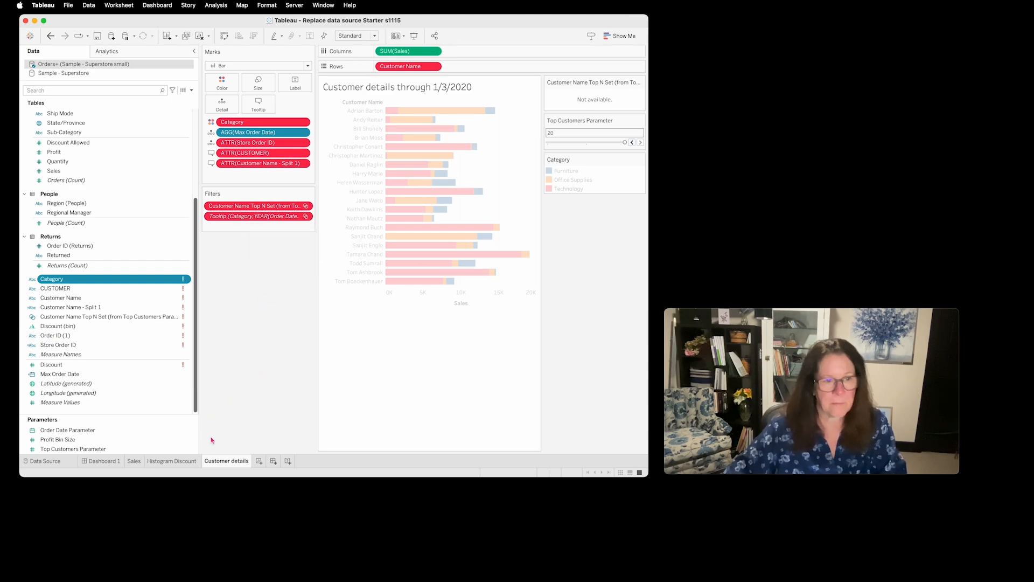
- Replace all references to the Category field with Catgry from the Sales worksheet, and check the Customer details worksheet
{"action": "left_click", "coordinate": [135, 462]}
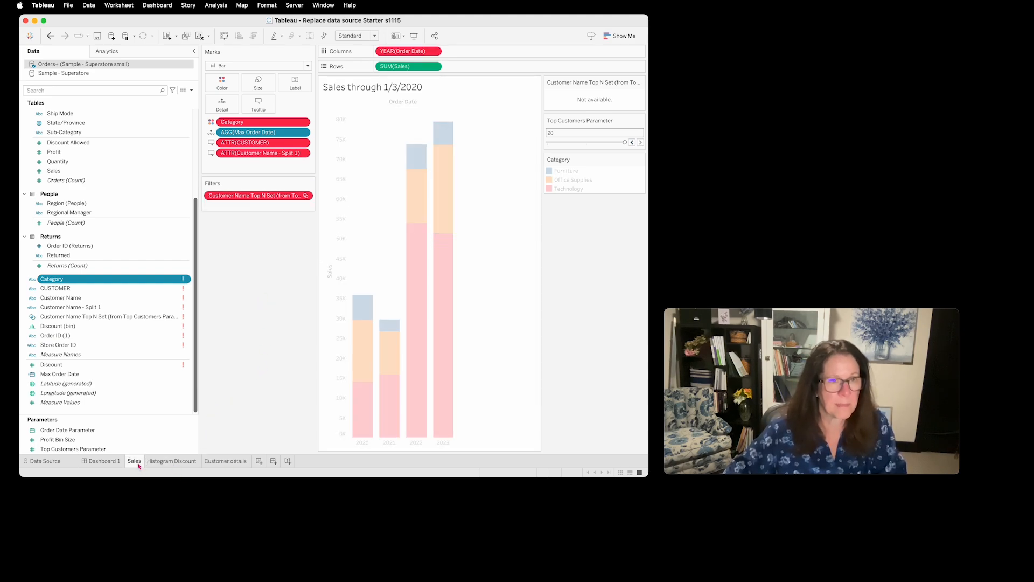
{"action": "left_click", "coordinate": [188, 280]}
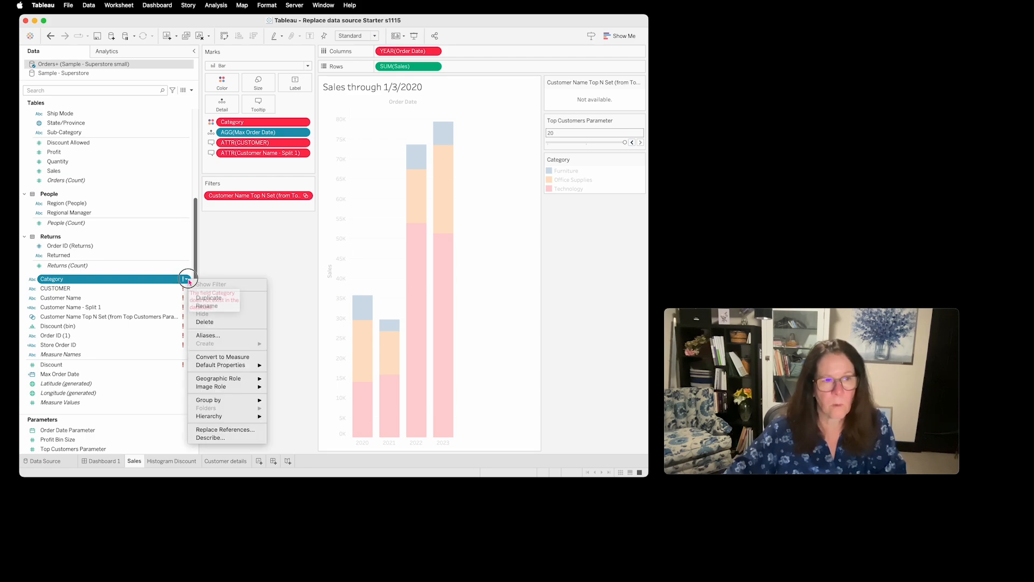
{"action": "left_click", "coordinate": [256, 430]}
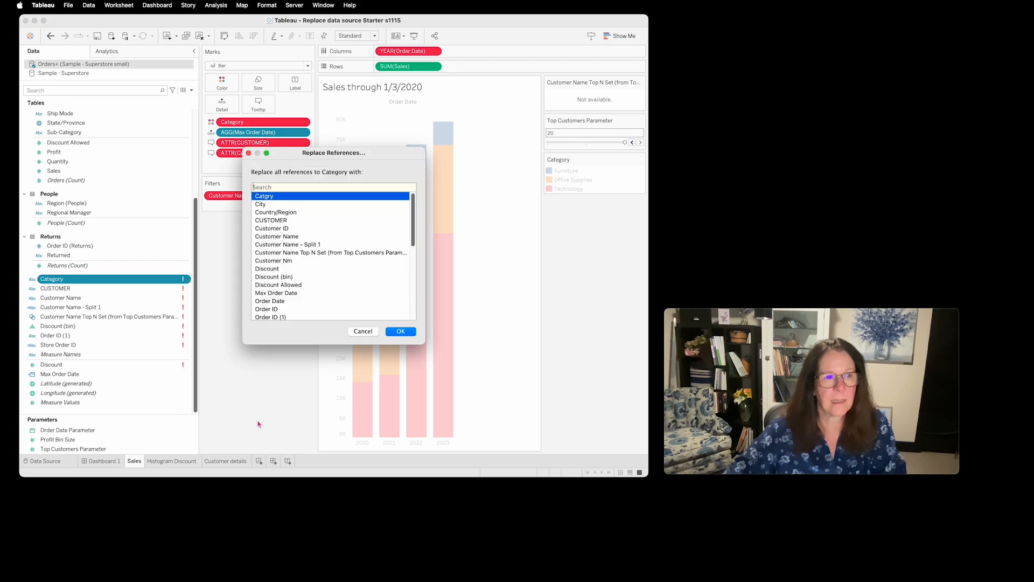
{"action": "left_click", "coordinate": [275, 198]}
{"action": "left_click", "coordinate": [401, 331]}
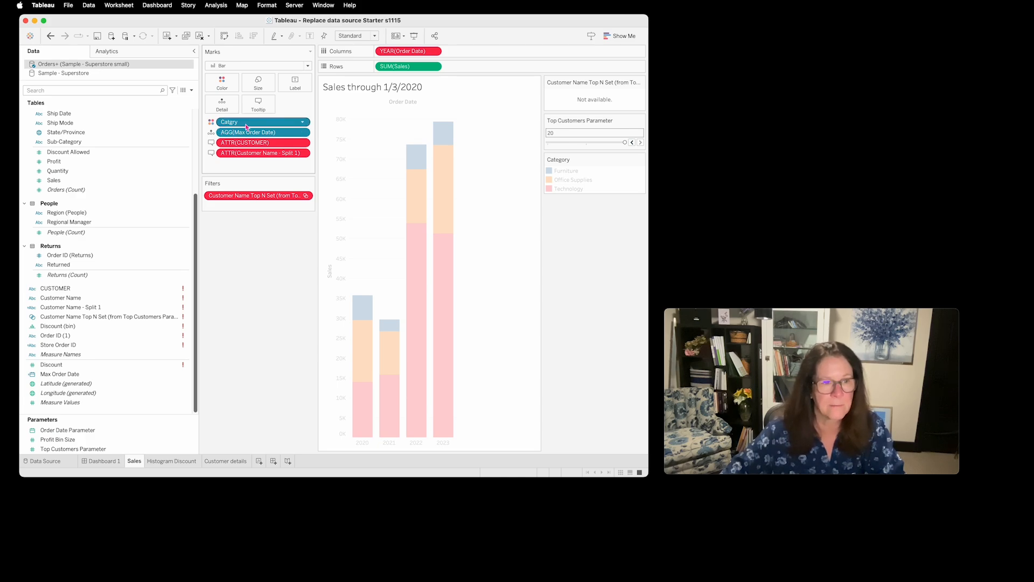
{"action": "left_click", "coordinate": [239, 461]}
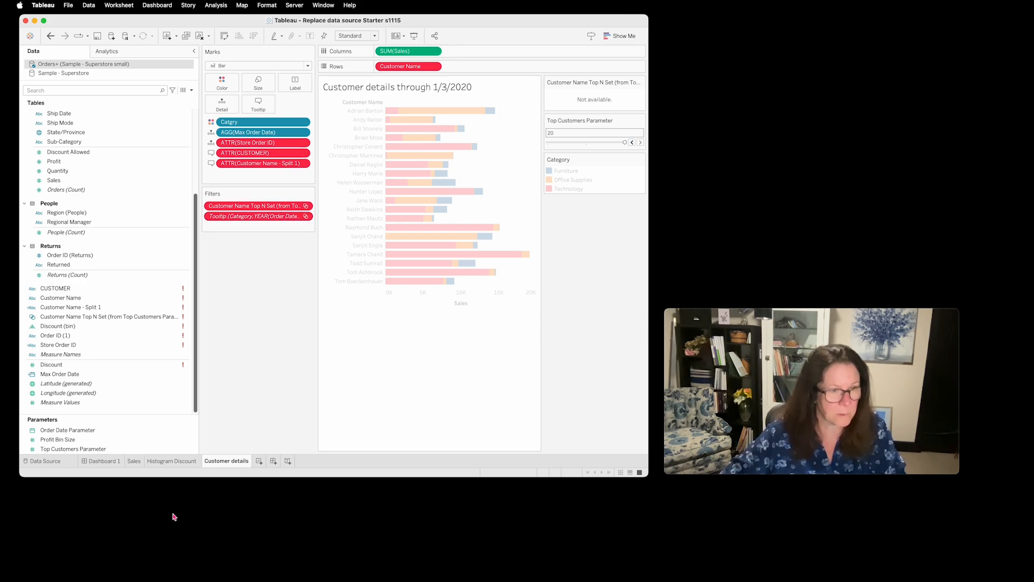
- Change the data type of the Order Date field in the Orders table to Date, working from the Sales worksheet
{"action": "left_click", "coordinate": [134, 461]}
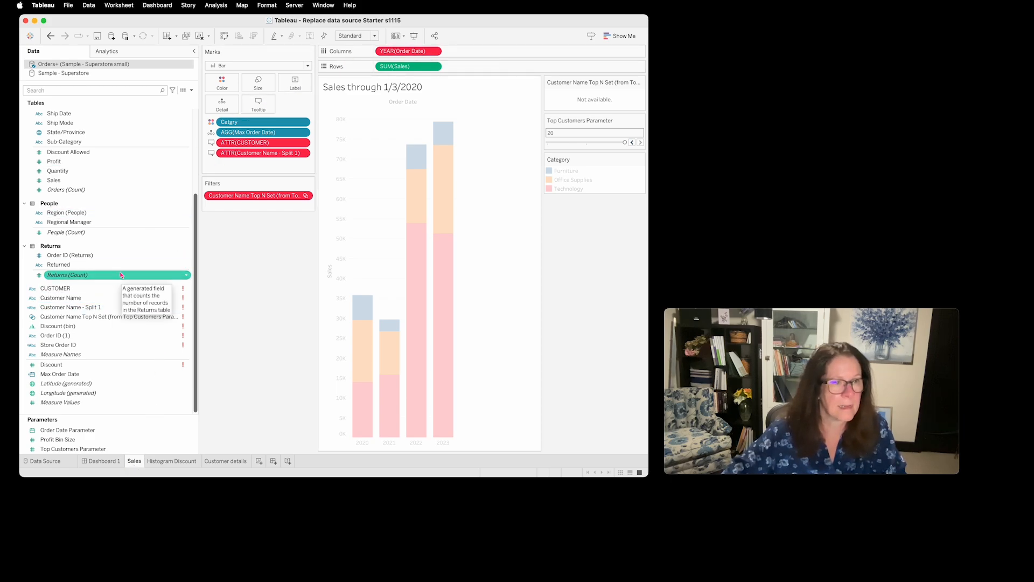
{"action": "scroll", "coordinate": [114, 193], "scroll_direction": "up", "scroll_amount": 2}
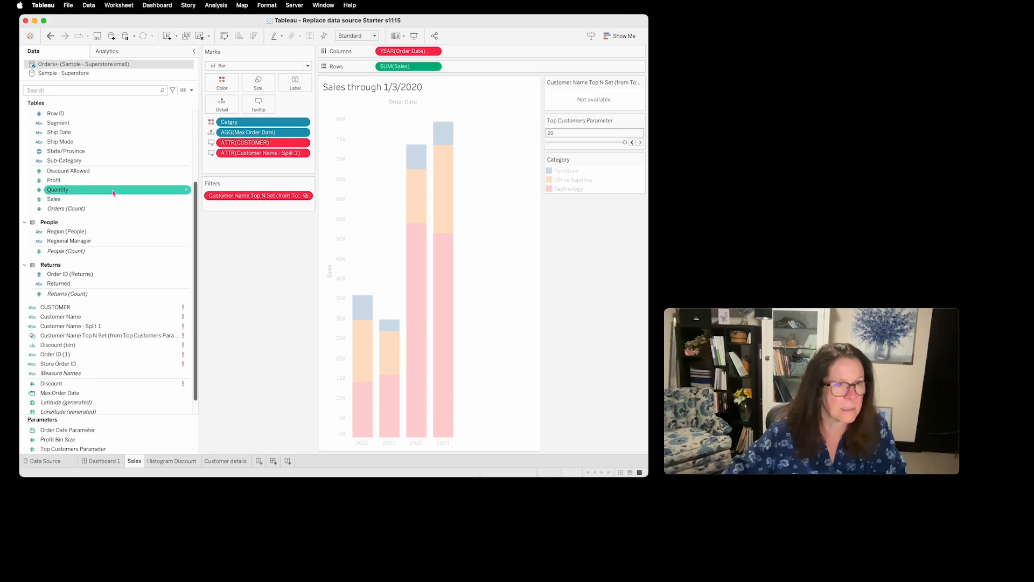
{"action": "scroll", "coordinate": [114, 193], "scroll_direction": "up", "scroll_amount": 5}
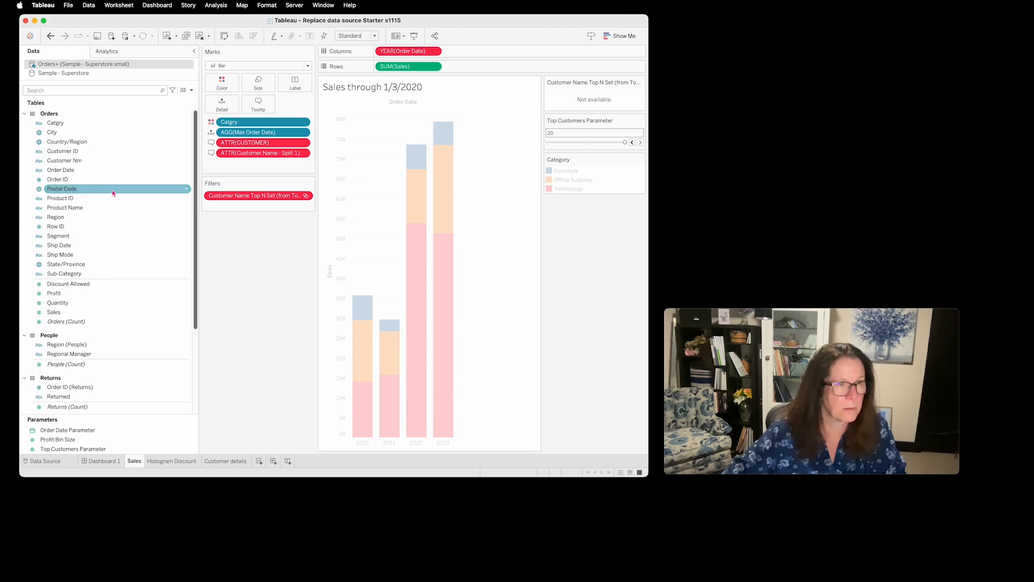
{"action": "left_click", "coordinate": [69, 173]}
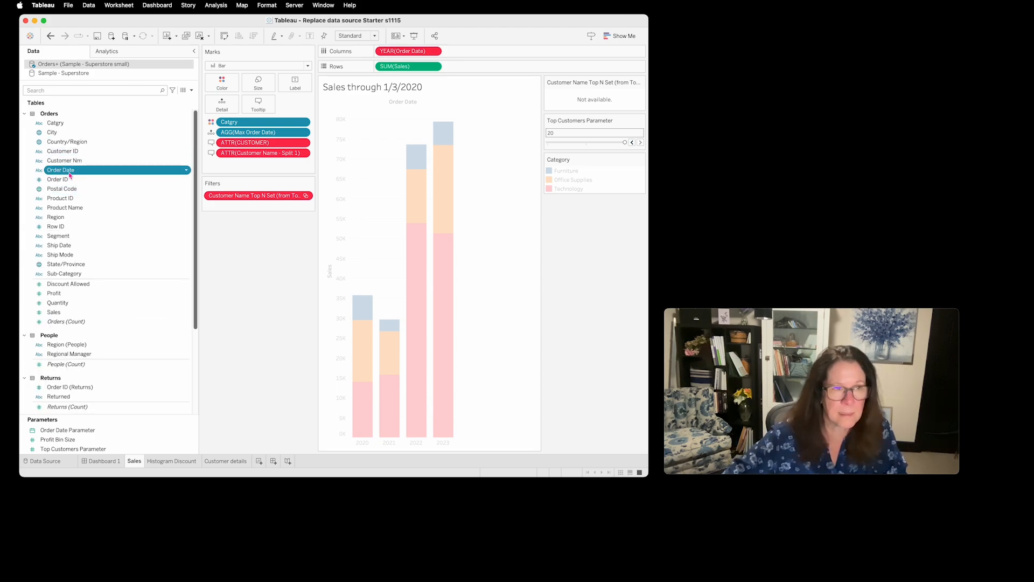
{"action": "left_click_drag", "start_coordinate": [195, 196], "coordinate": [194, 280]}
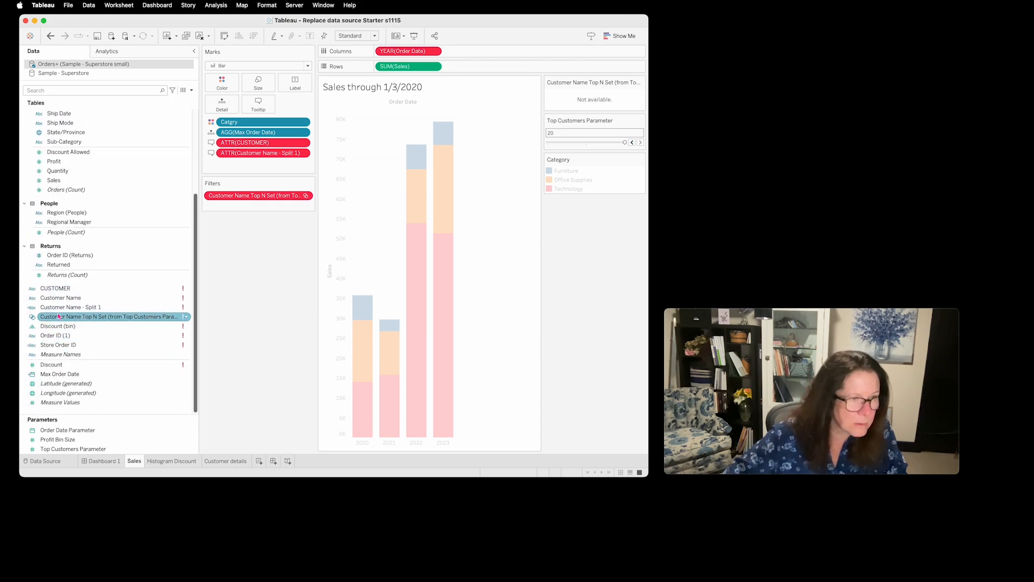
{"action": "scroll", "coordinate": [85, 233], "scroll_direction": "up", "scroll_amount": 5}
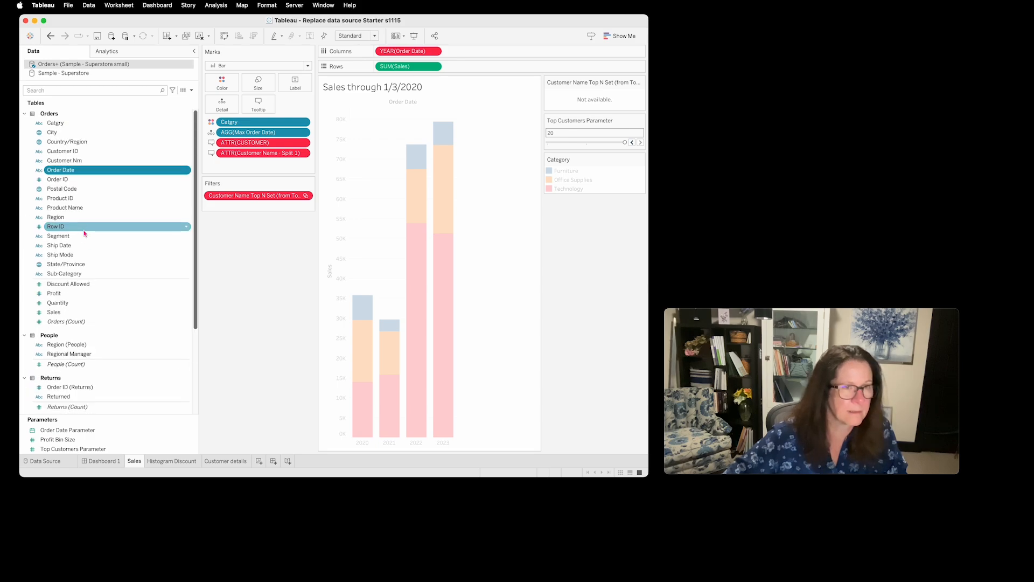
{"action": "left_click", "coordinate": [187, 171]}
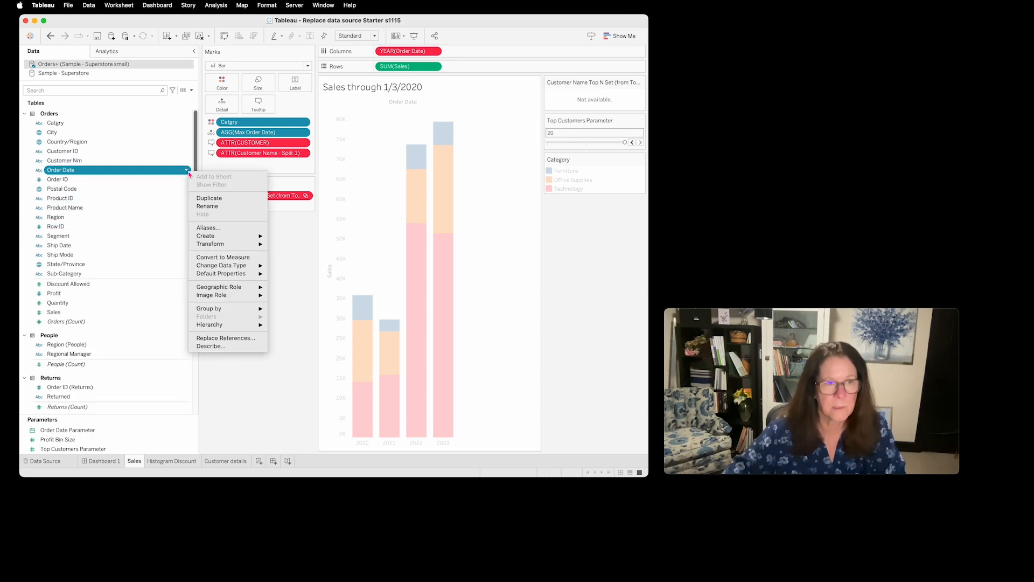
{"action": "mouse_move", "coordinate": [246, 267]}
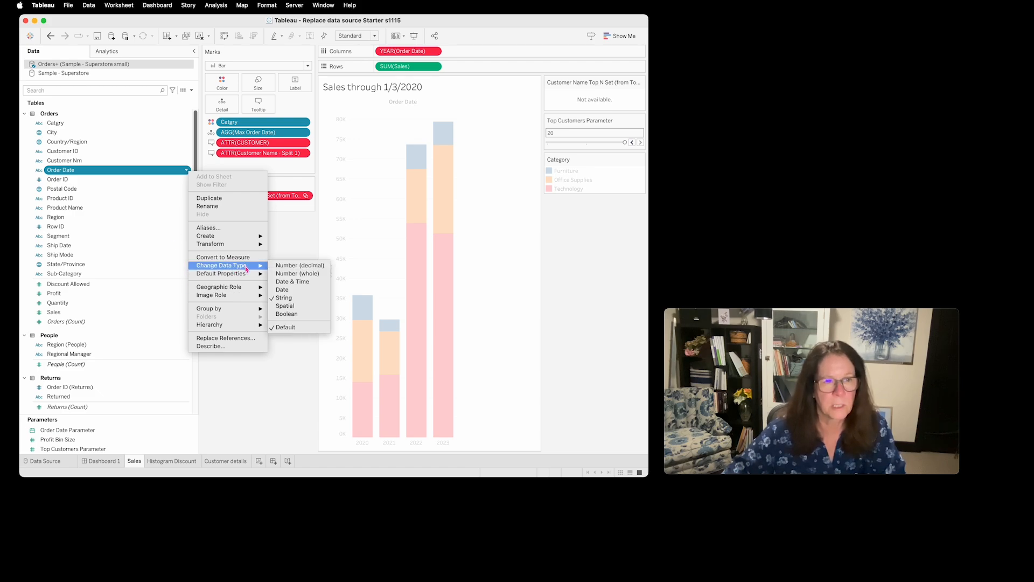
{"action": "left_click", "coordinate": [299, 291]}
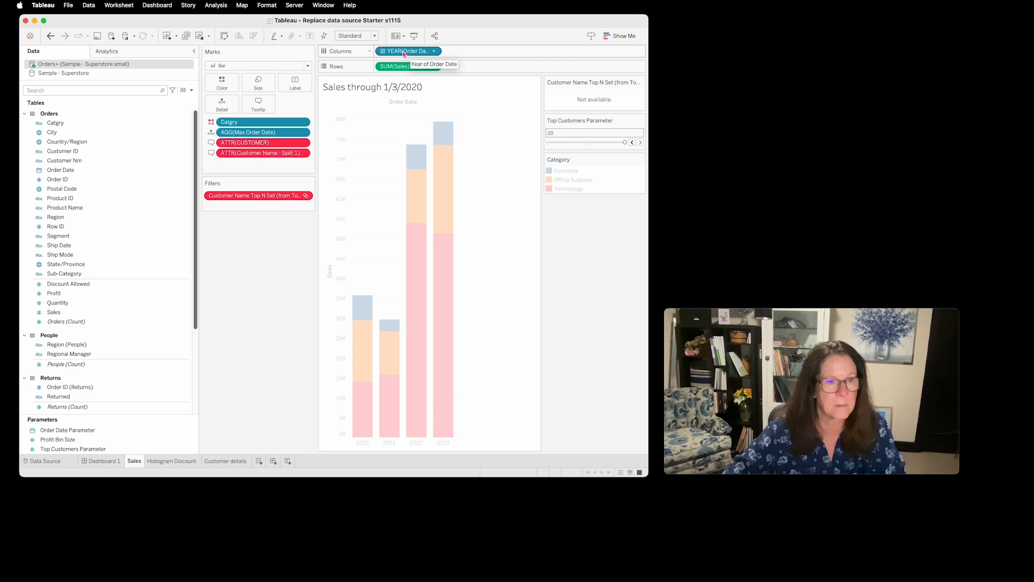
- On the Customer details worksheet, inspect the Store Order ID calculation and its reference to the order ID field, keeping the formula as is
{"action": "left_click", "coordinate": [246, 464]}
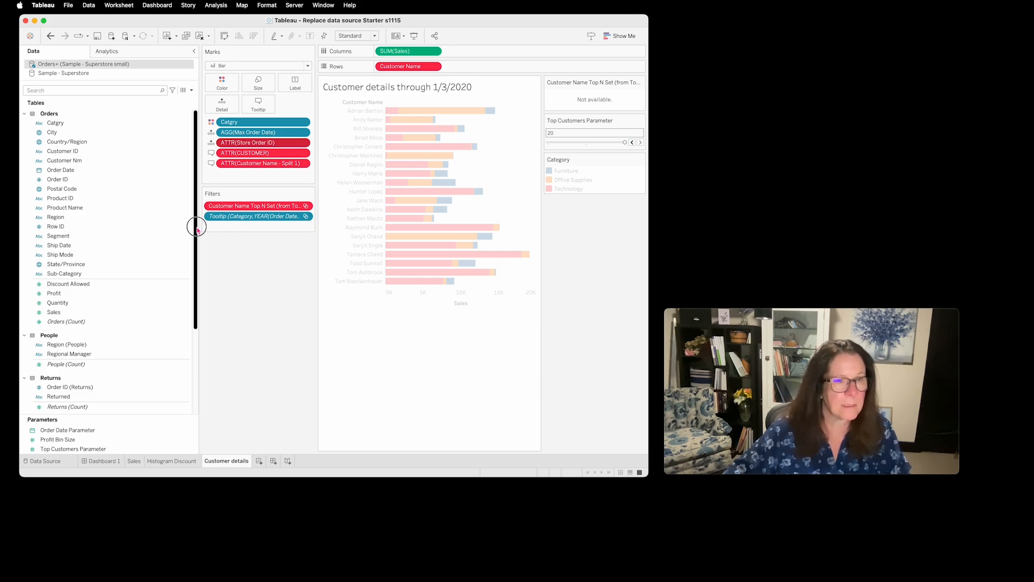
{"action": "left_click_drag", "start_coordinate": [196, 225], "coordinate": [195, 312]}
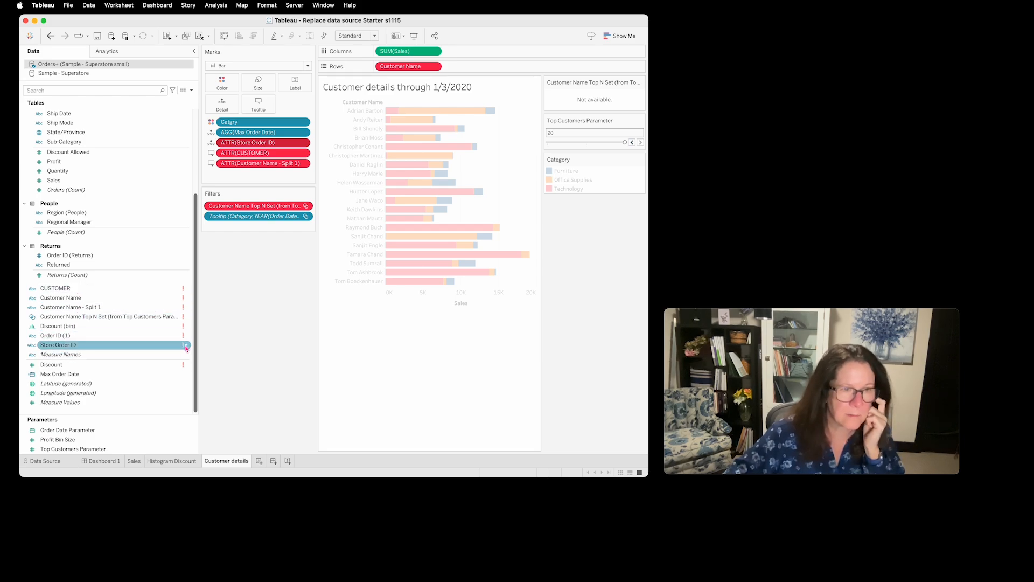
{"action": "mouse_move", "coordinate": [187, 349]}
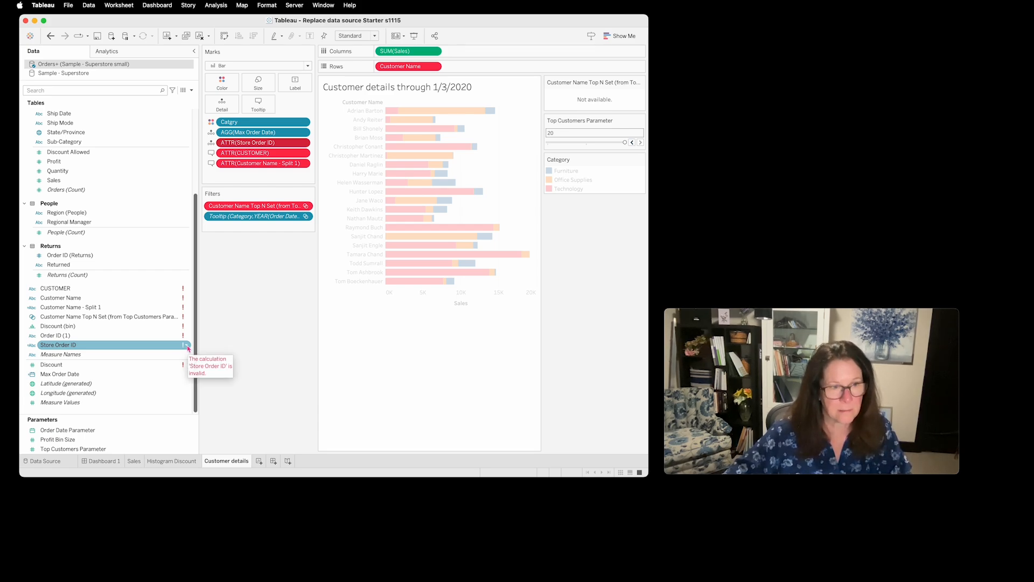
{"action": "right_click", "coordinate": [187, 348]}
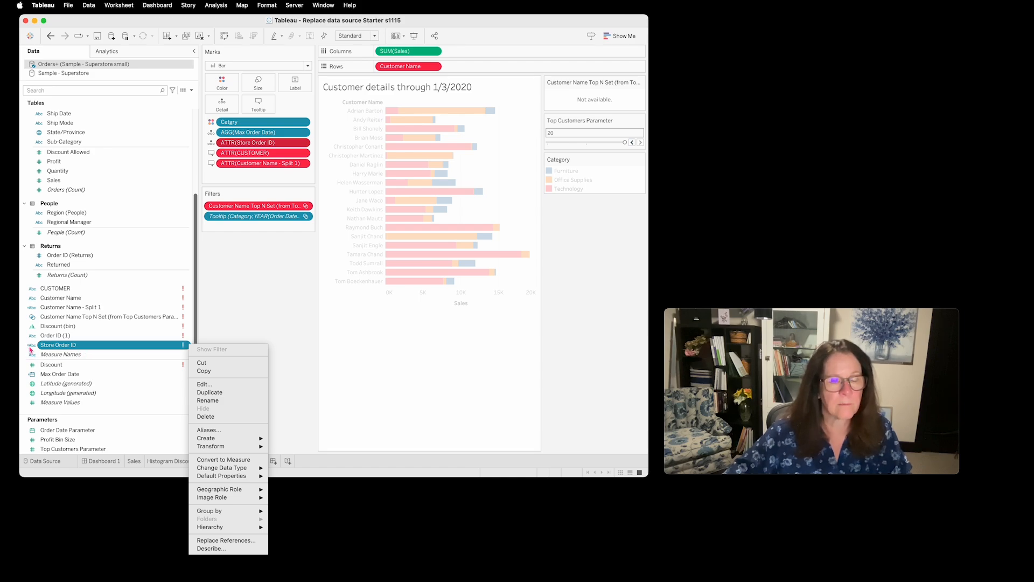
{"action": "left_click", "coordinate": [211, 385]}
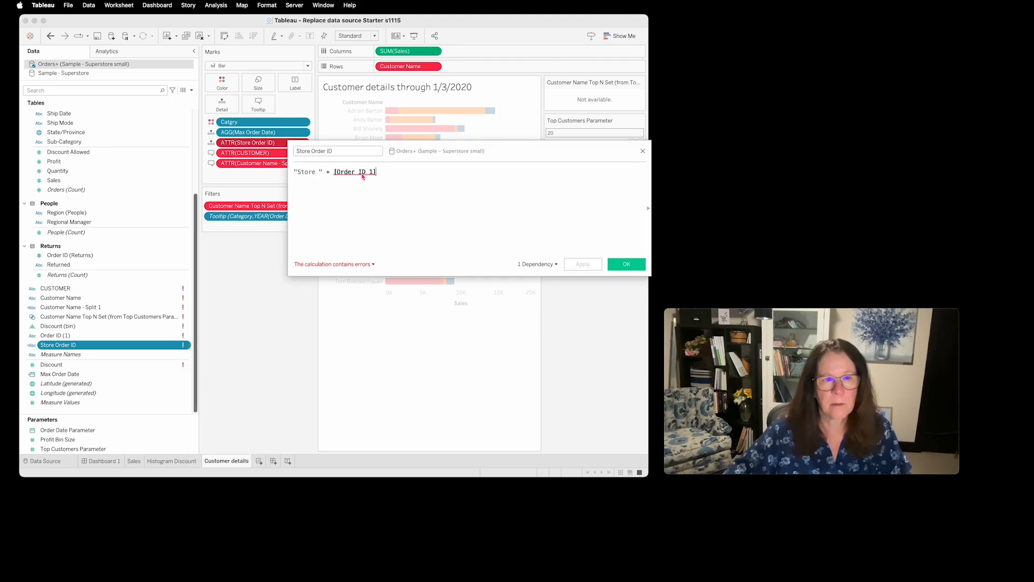
{"action": "mouse_move", "coordinate": [366, 176]}
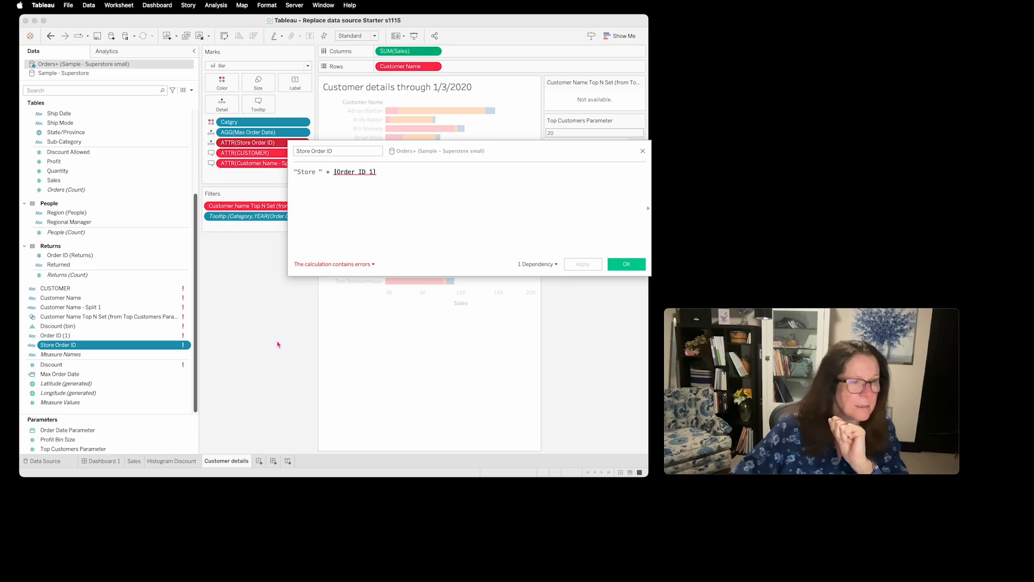
{"action": "left_click", "coordinate": [642, 151]}
- Change the data type of the Order ID field in the Orders table to String
{"action": "scroll", "coordinate": [108, 216], "scroll_direction": "up", "scroll_amount": 5}
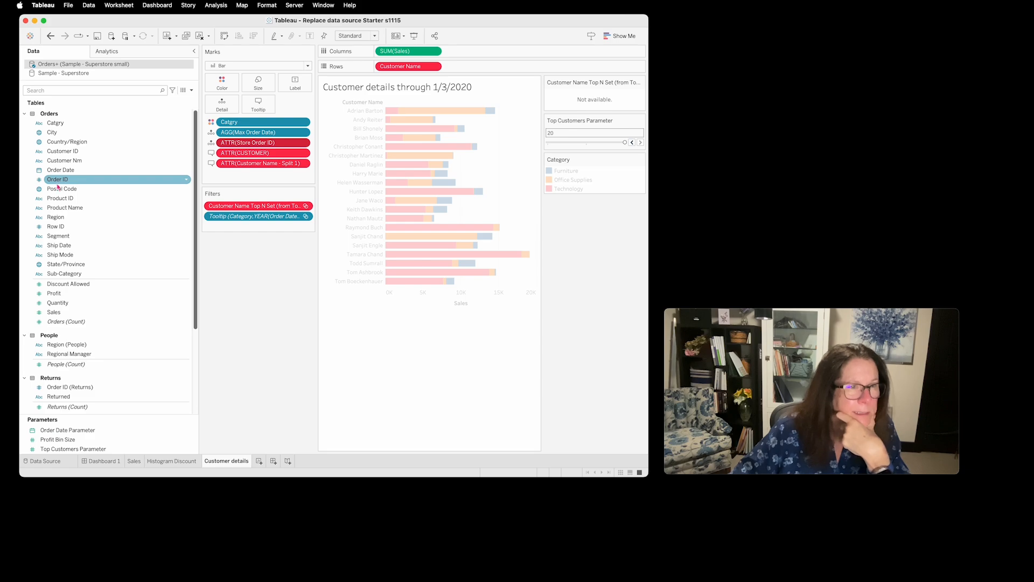
{"action": "left_click", "coordinate": [57, 180]}
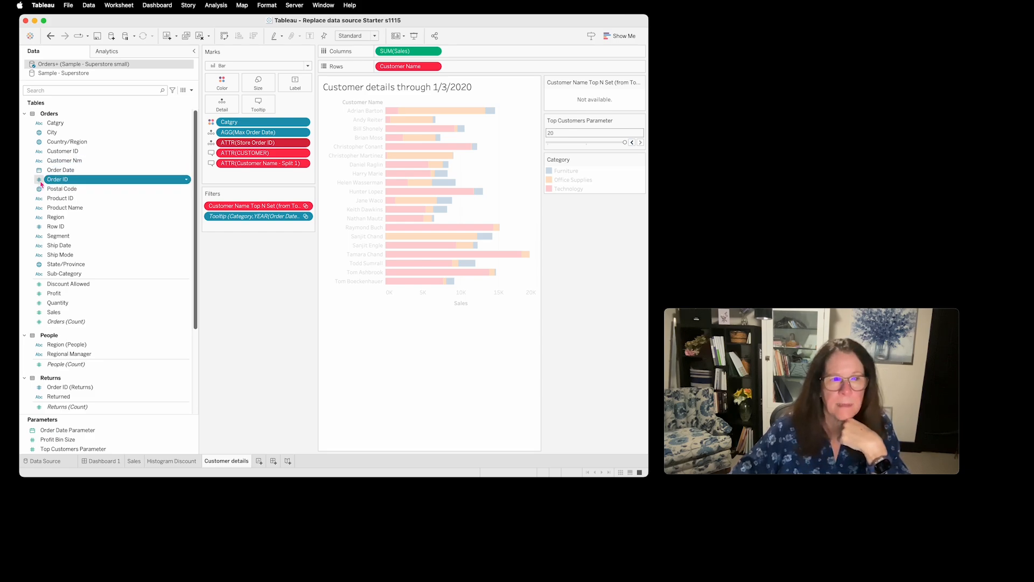
{"action": "left_click", "coordinate": [187, 181]}
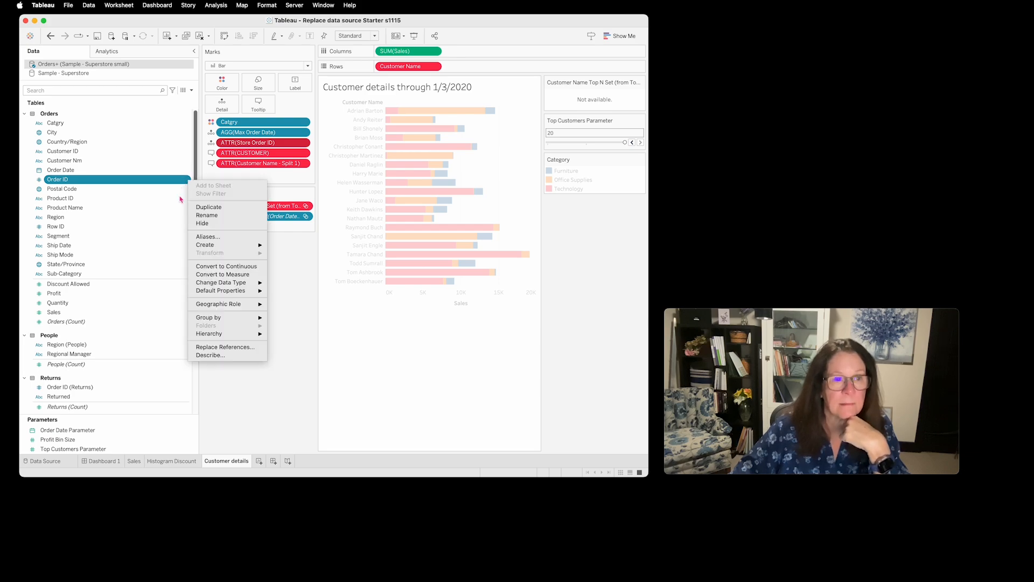
{"action": "mouse_move", "coordinate": [241, 287]}
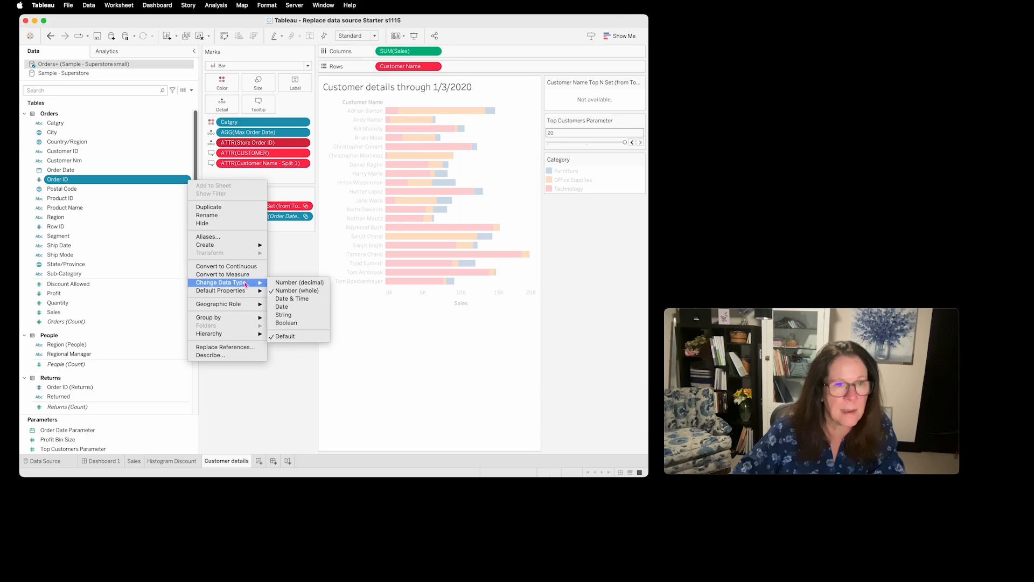
{"action": "left_click", "coordinate": [288, 317]}
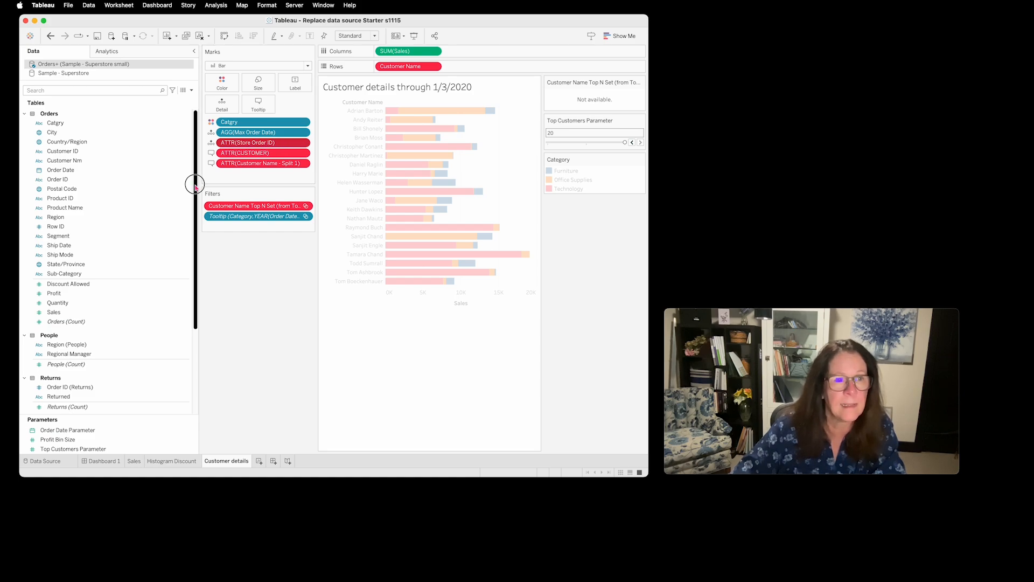
- Edit the Store Order ID calculation so its formula reads "Store " + [Order ID], and save it
{"action": "left_click_drag", "start_coordinate": [195, 182], "coordinate": [196, 289]}
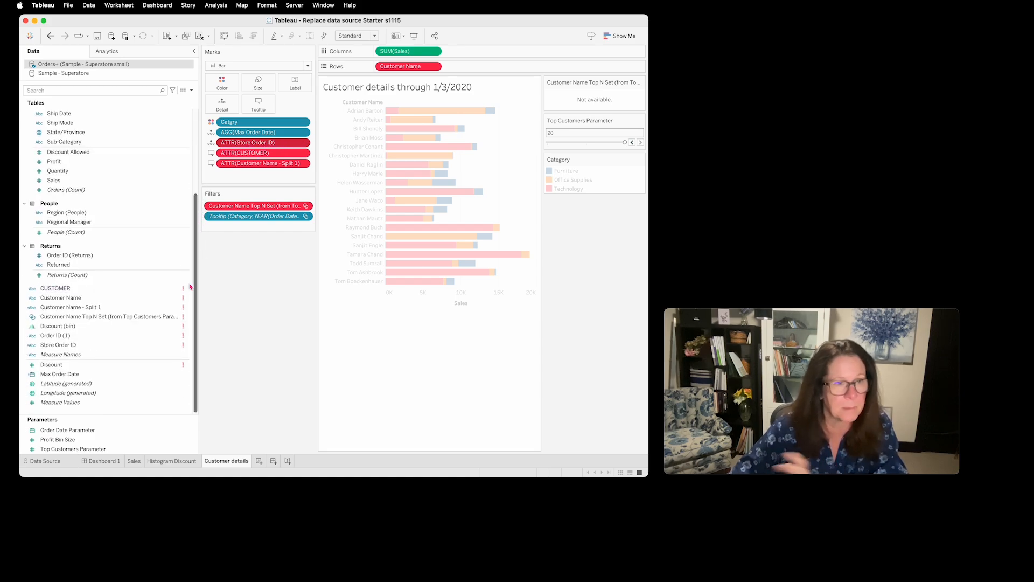
{"action": "left_click", "coordinate": [187, 347]}
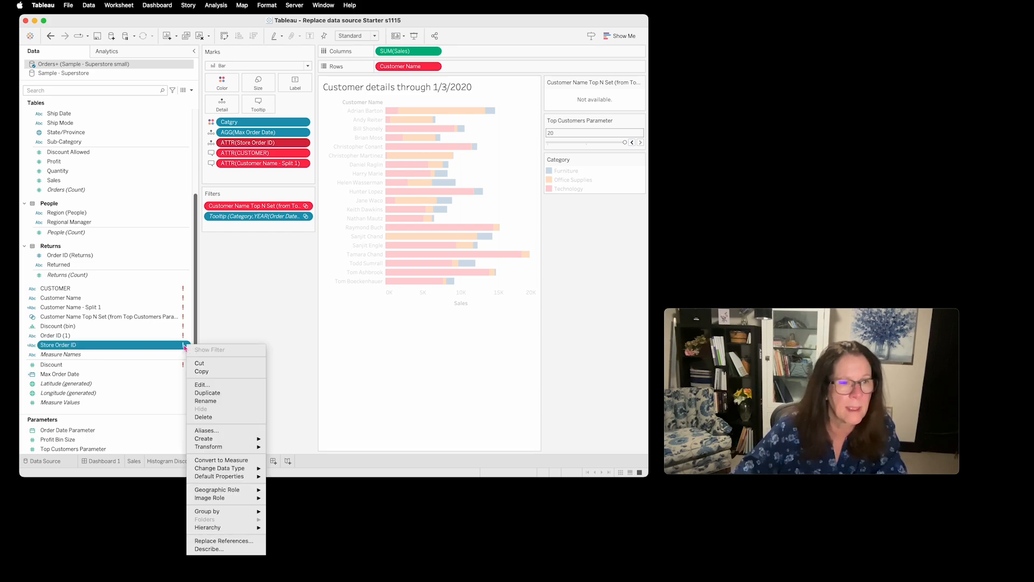
{"action": "left_click", "coordinate": [210, 385]}
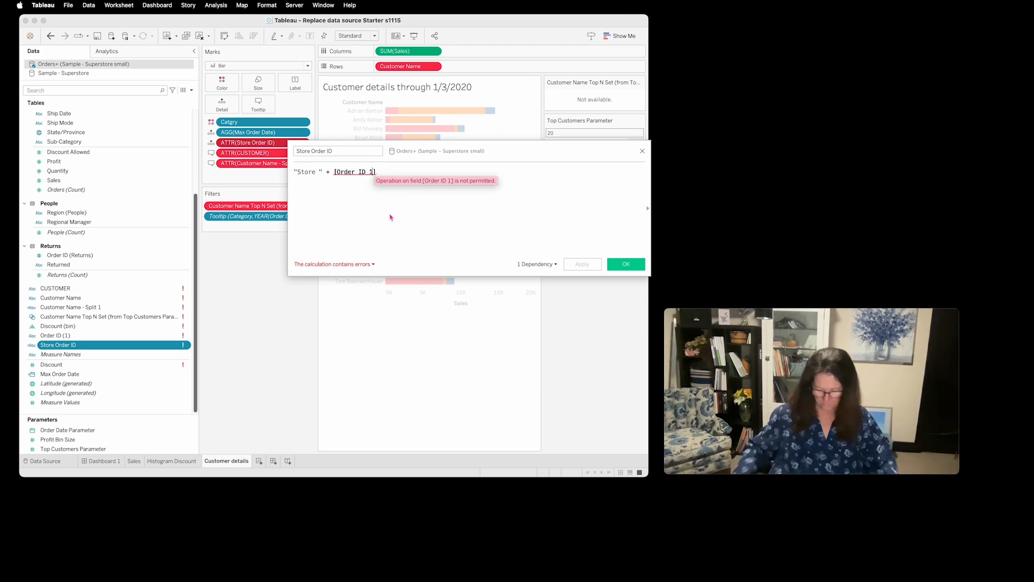
{"action": "key", "text": "BackSpace"}
{"action": "key", "text": "BackSpace"}
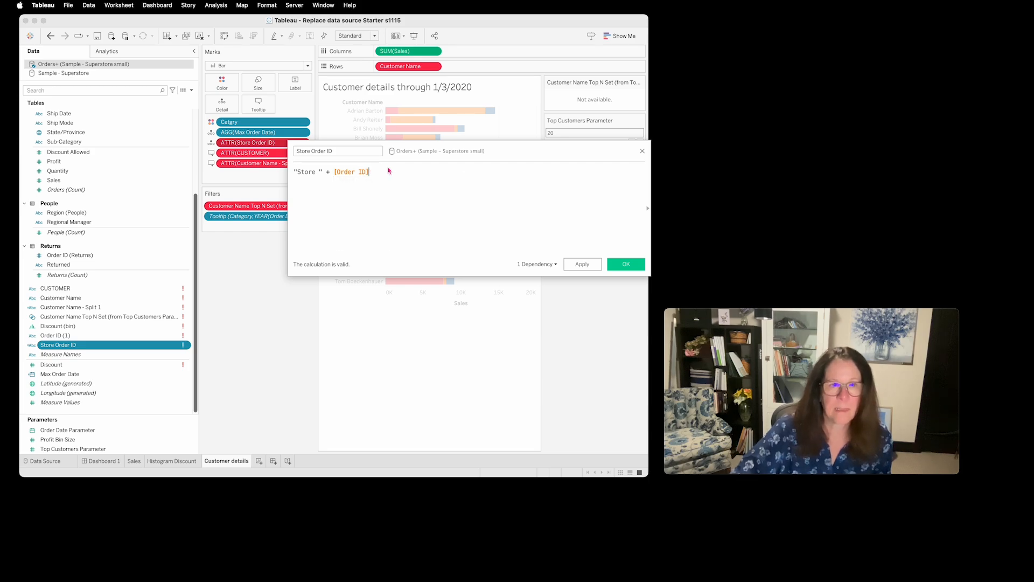
{"action": "left_click_drag", "start_coordinate": [388, 169], "coordinate": [331, 173]}
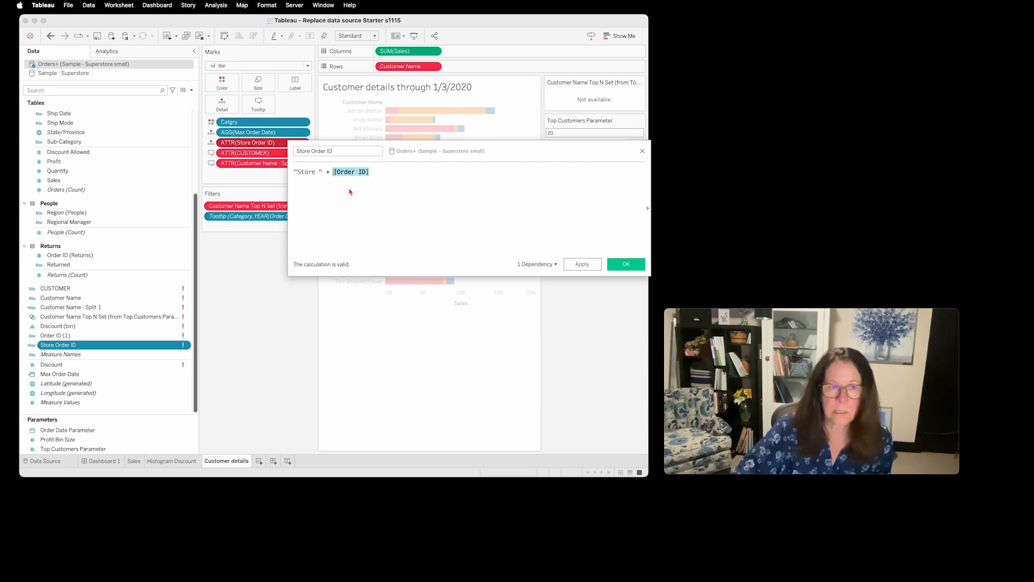
{"action": "left_click", "coordinate": [436, 214]}
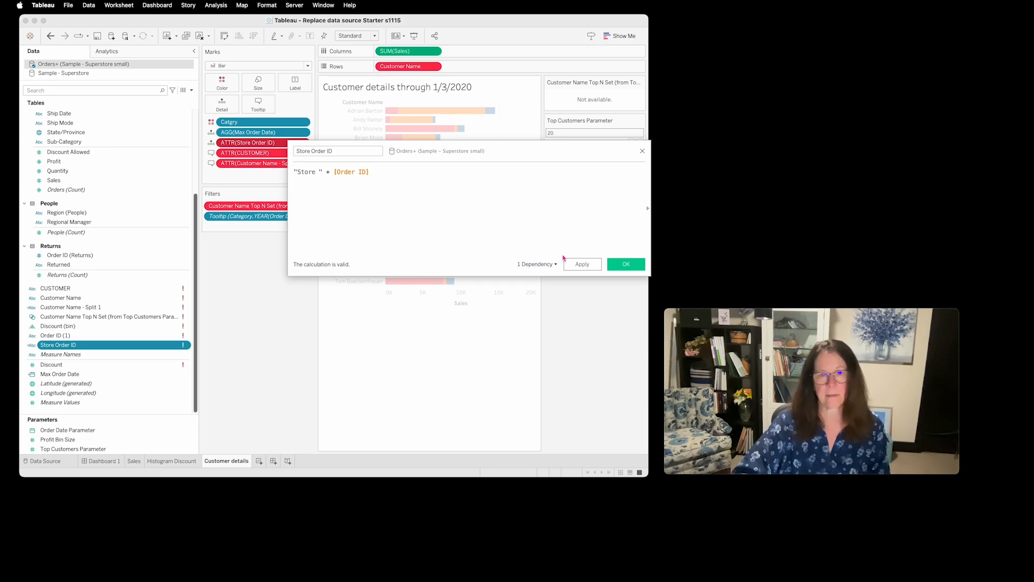
{"action": "left_click", "coordinate": [634, 264]}
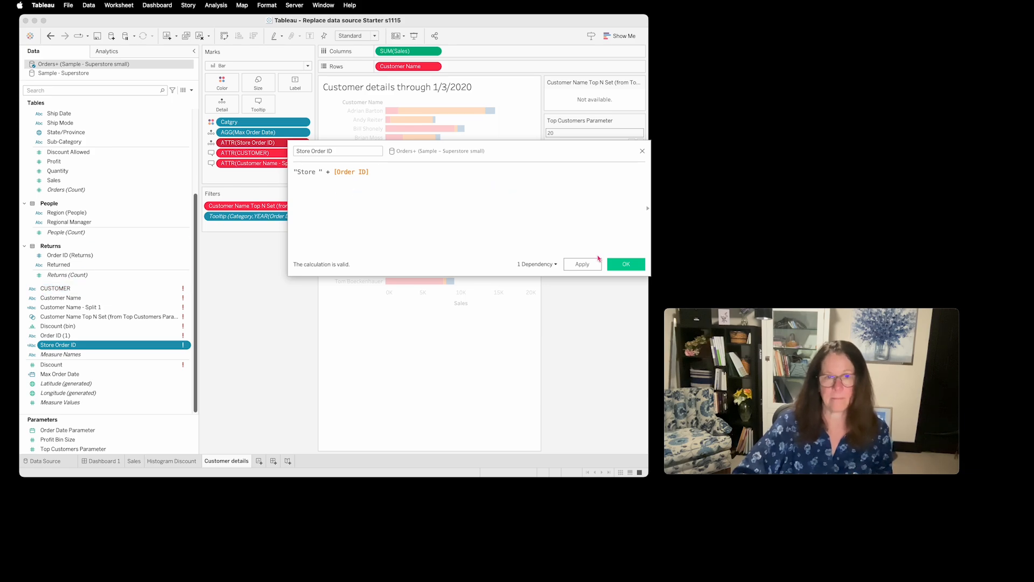
{"action": "left_click", "coordinate": [625, 264]}
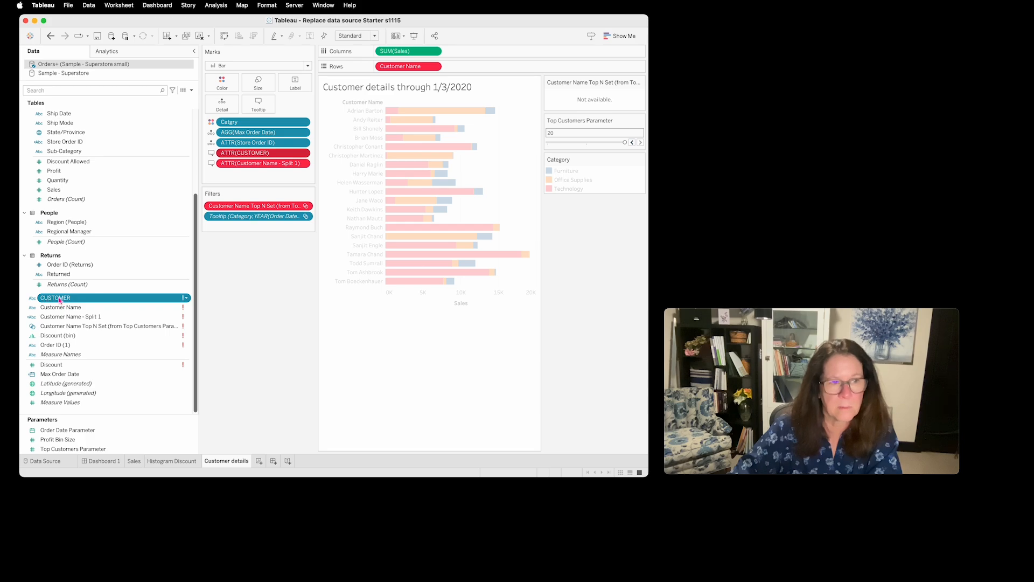
- Replace all references to the invalid CUSTOMER field with Customer ID
{"action": "left_click", "coordinate": [188, 299]}
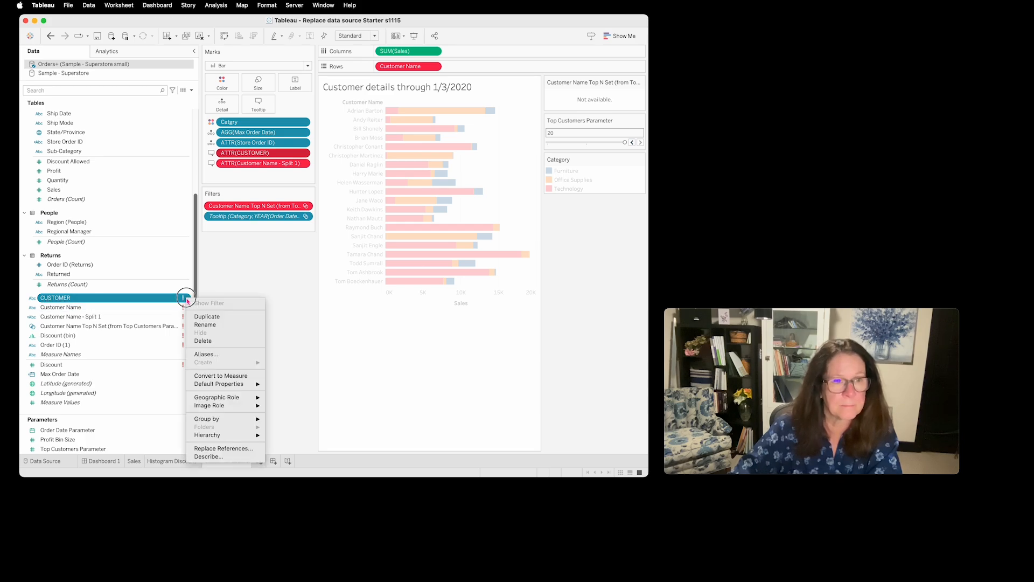
{"action": "left_click", "coordinate": [249, 451]}
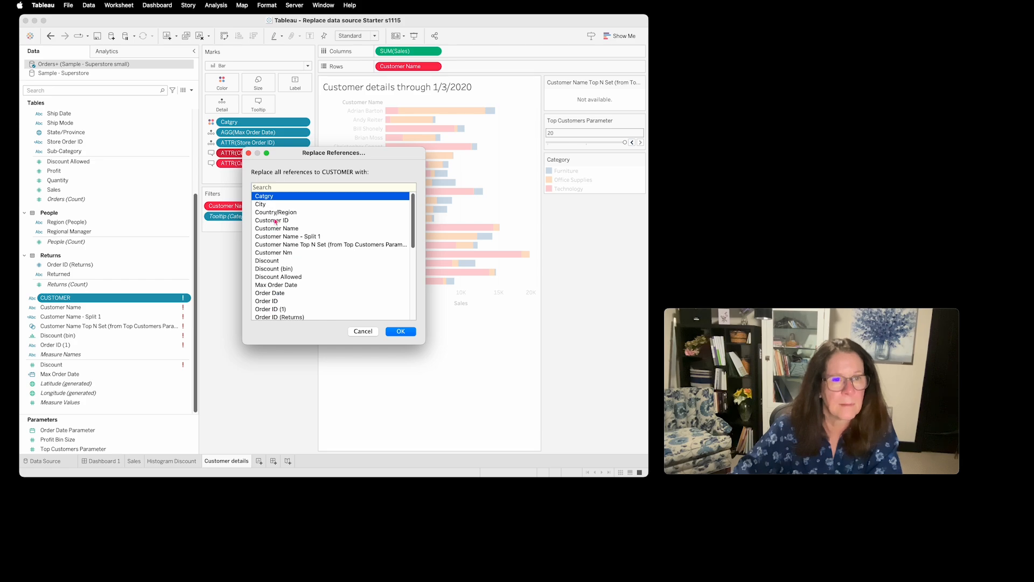
{"action": "left_click", "coordinate": [275, 221]}
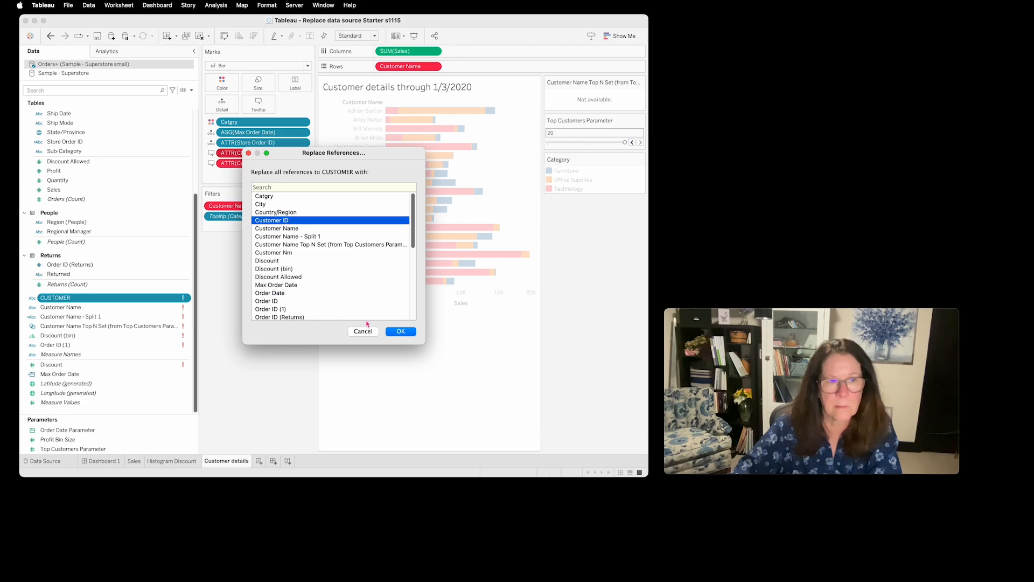
{"action": "left_click", "coordinate": [399, 332]}
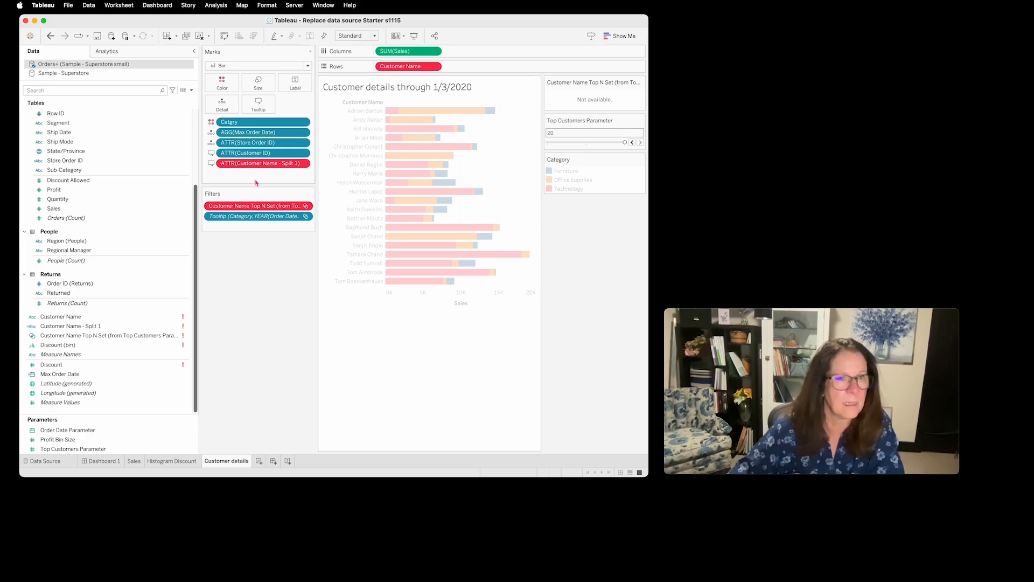
{"action": "left_click", "coordinate": [276, 154]}
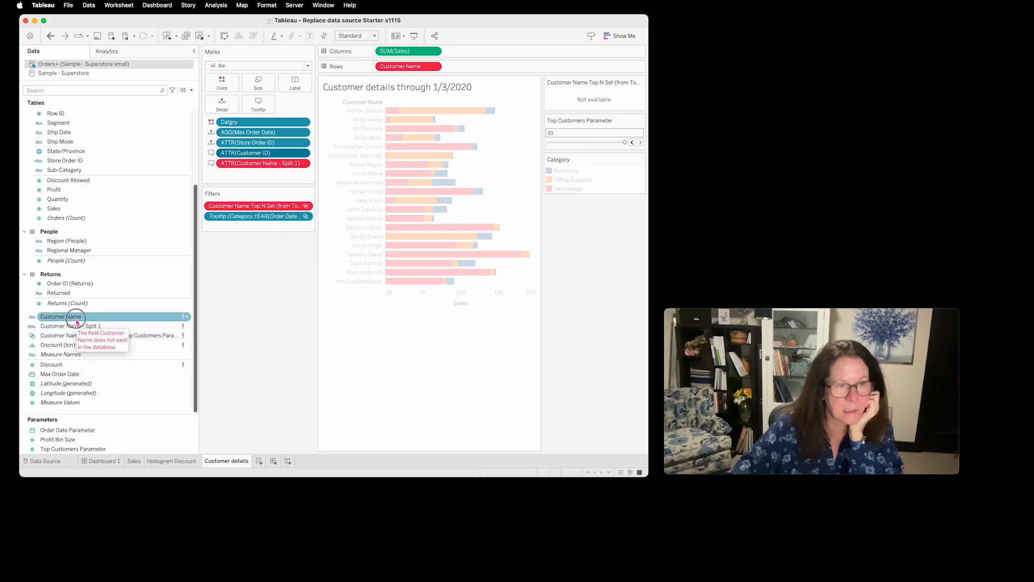
- Replace all references to the invalid Customer Name field with Customer Nm
{"action": "left_click", "coordinate": [42, 320]}
{"action": "left_click", "coordinate": [187, 317]}
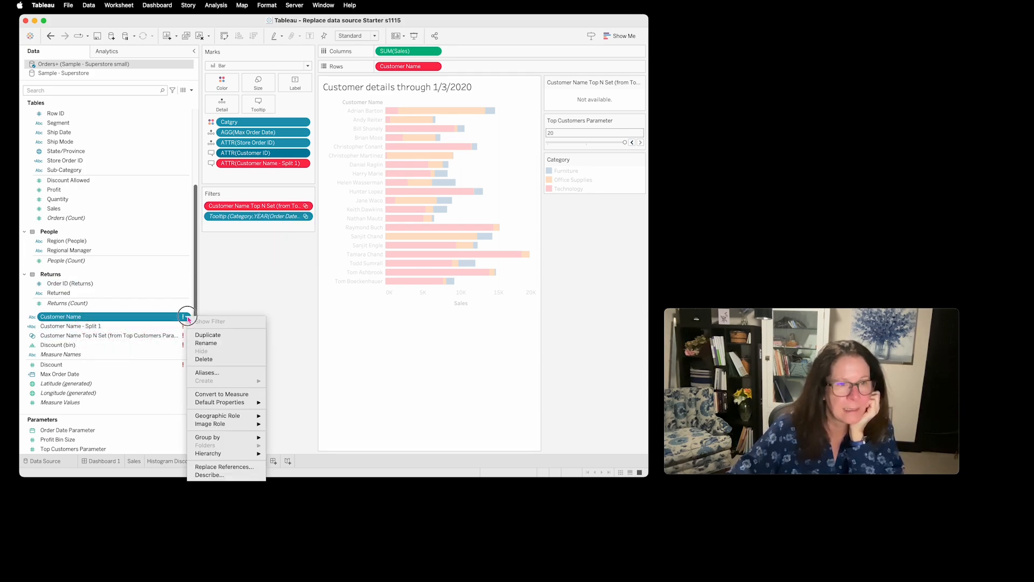
{"action": "left_click", "coordinate": [238, 467]}
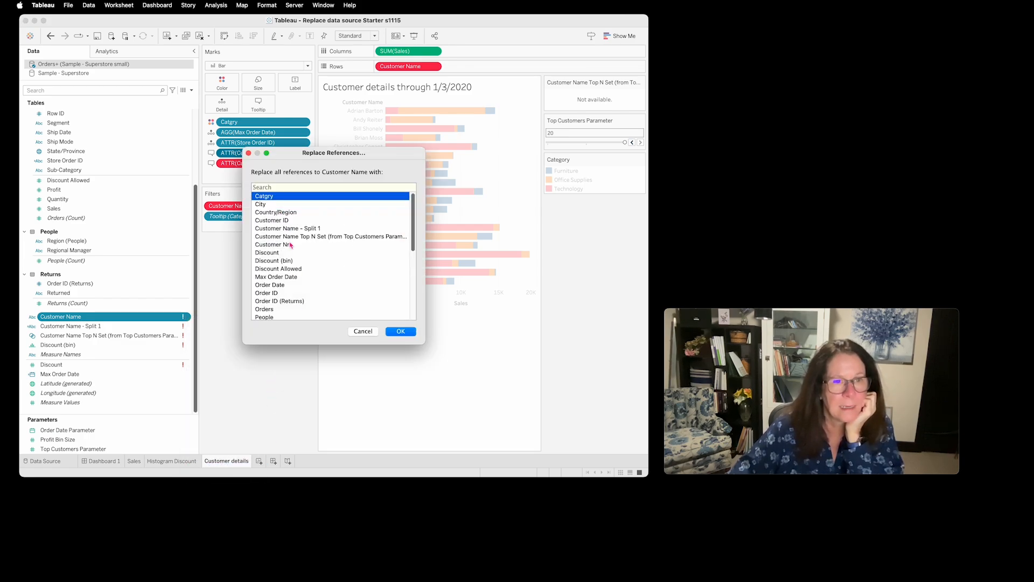
{"action": "left_click", "coordinate": [290, 245]}
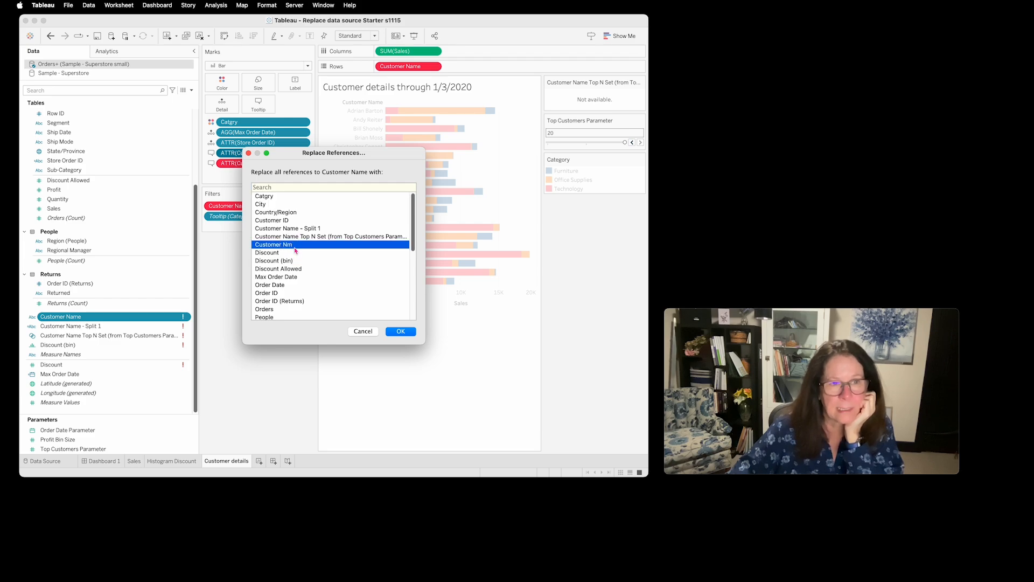
{"action": "left_click", "coordinate": [401, 331]}
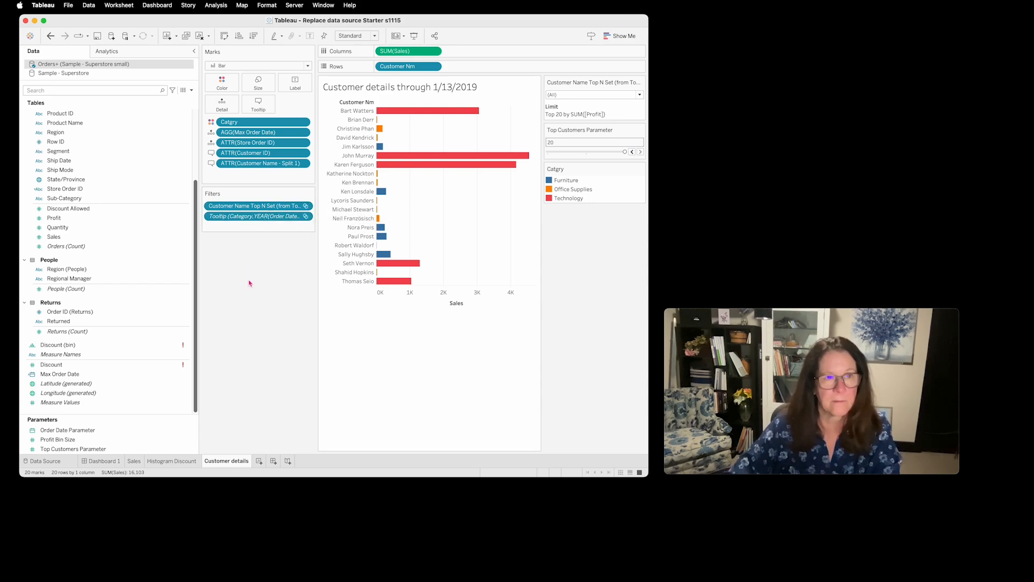
- Check the Sales worksheet and Dashboard 1, and review the sheets and field mapping of the Filter Dashboard 1 by Sales action without changing it
{"action": "left_click", "coordinate": [134, 464]}
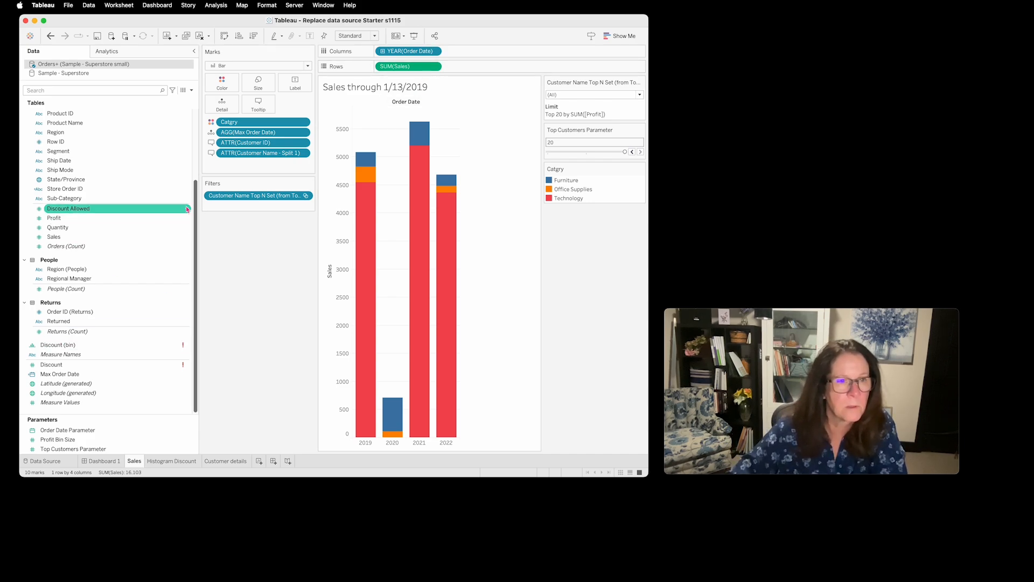
{"action": "left_click_drag", "start_coordinate": [197, 212], "coordinate": [194, 259]}
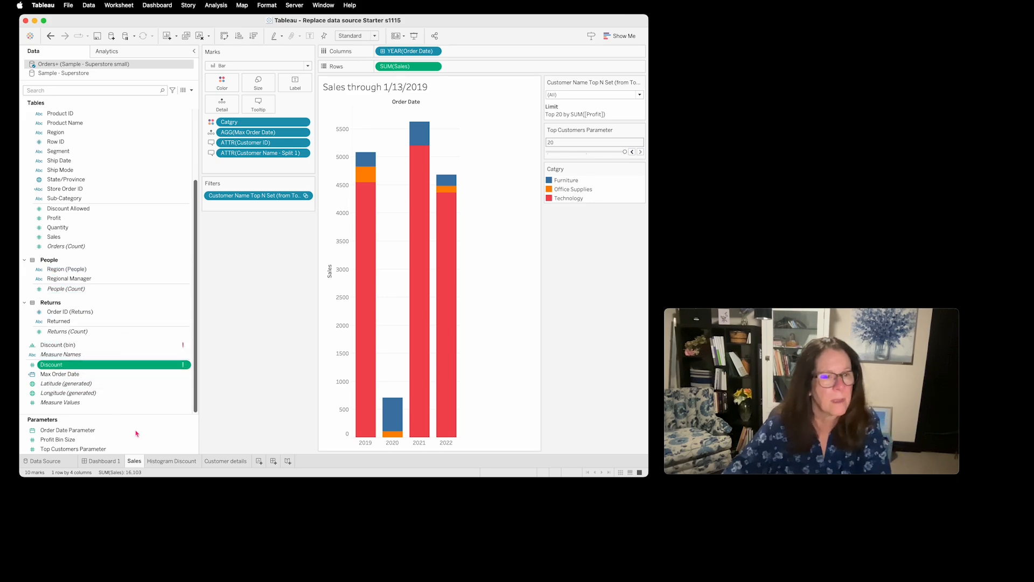
{"action": "left_click", "coordinate": [103, 461]}
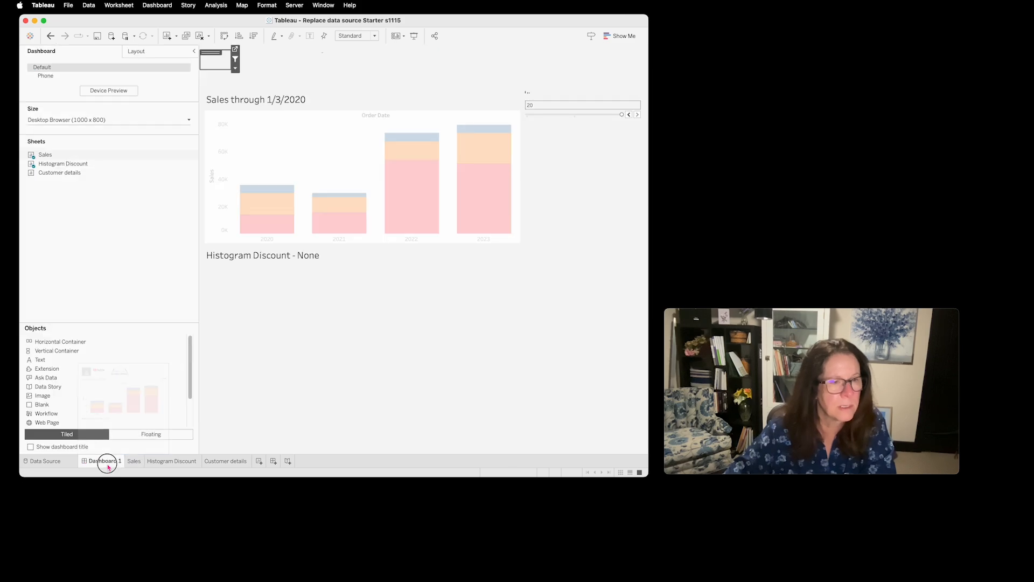
{"action": "left_click", "coordinate": [166, 7]}
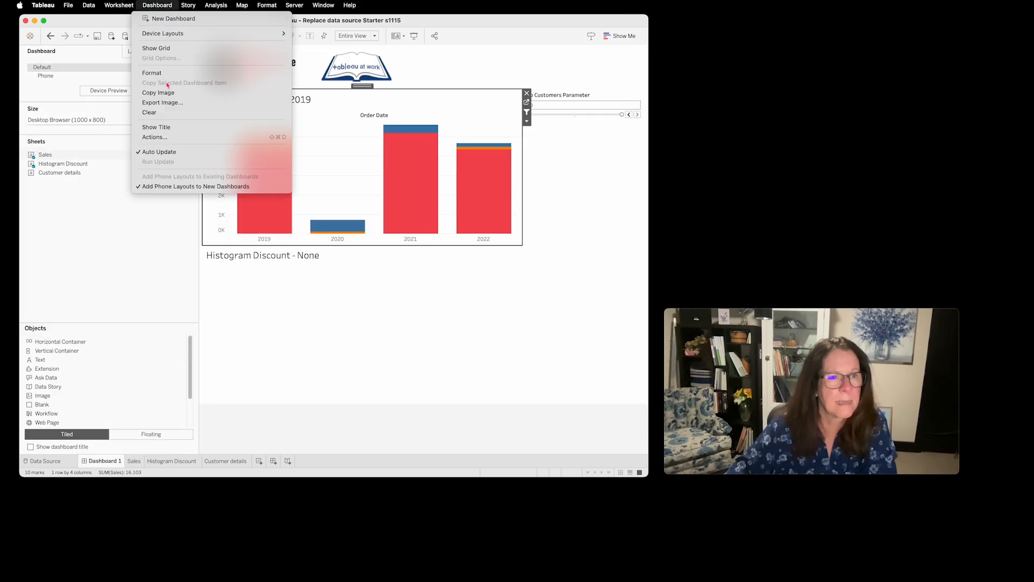
{"action": "left_click", "coordinate": [168, 137]}
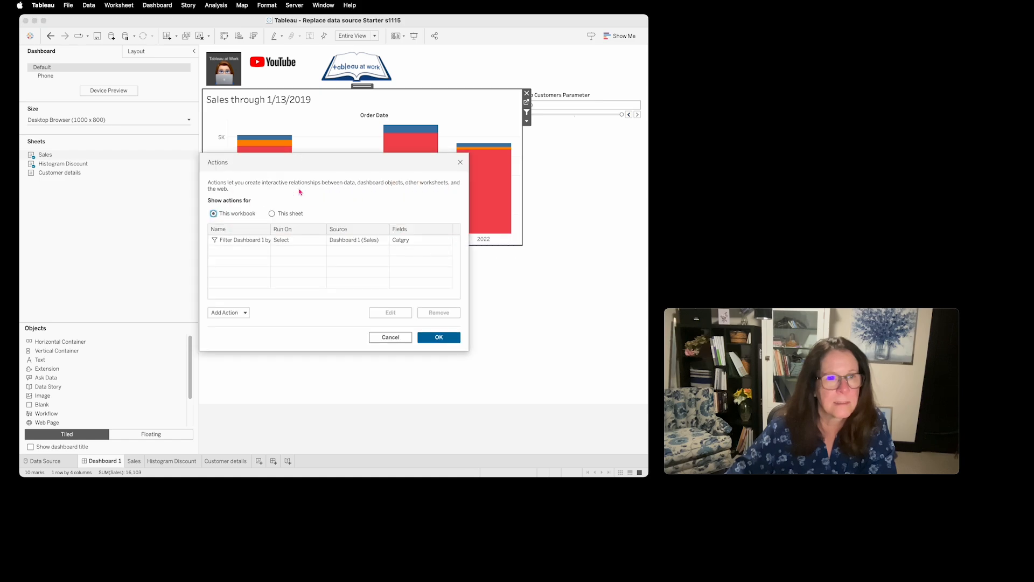
{"action": "left_click", "coordinate": [278, 241]}
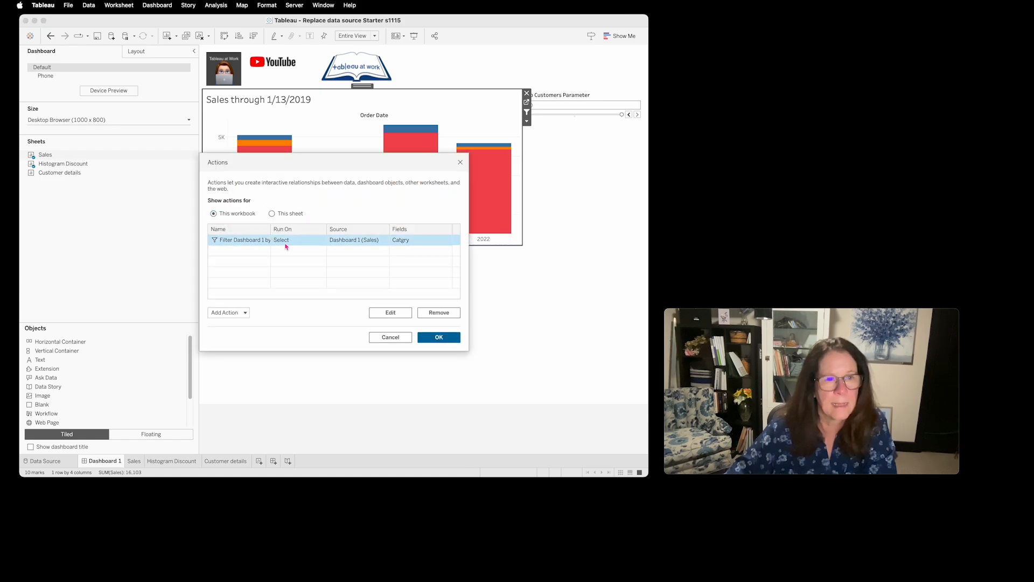
{"action": "left_click", "coordinate": [396, 315]}
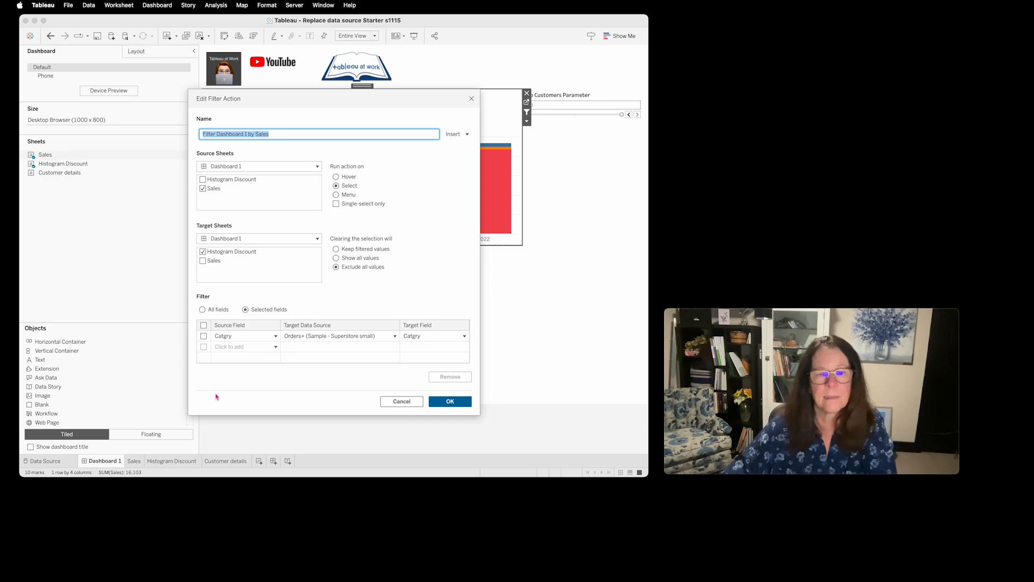
{"action": "left_click", "coordinate": [410, 405]}
{"action": "left_click", "coordinate": [397, 339]}
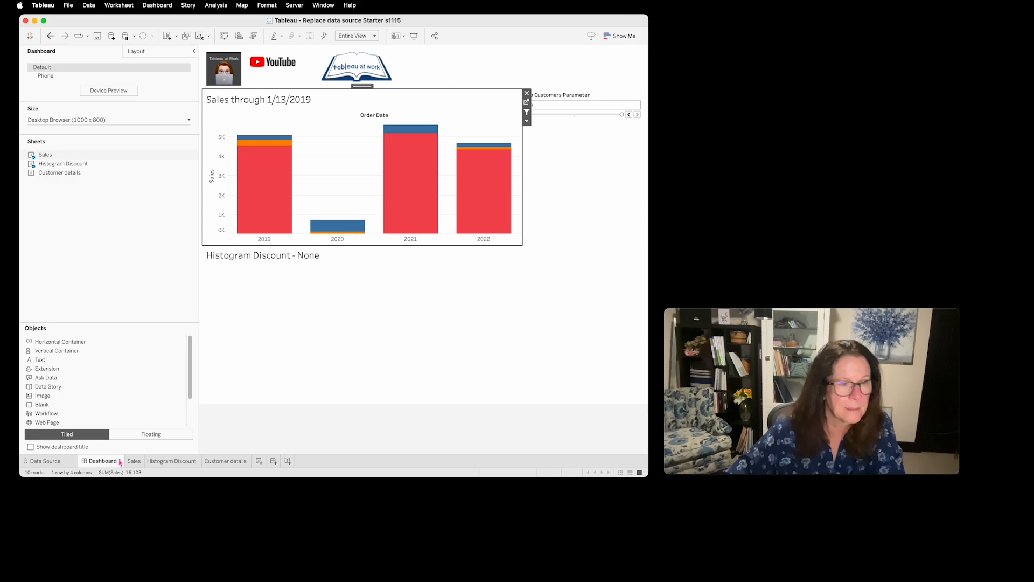
- On the Histogram Discount worksheet, replace all references to Discount with Discount Allowed, and check the field list and the Sales and Customer details worksheets
{"action": "left_click", "coordinate": [183, 464]}
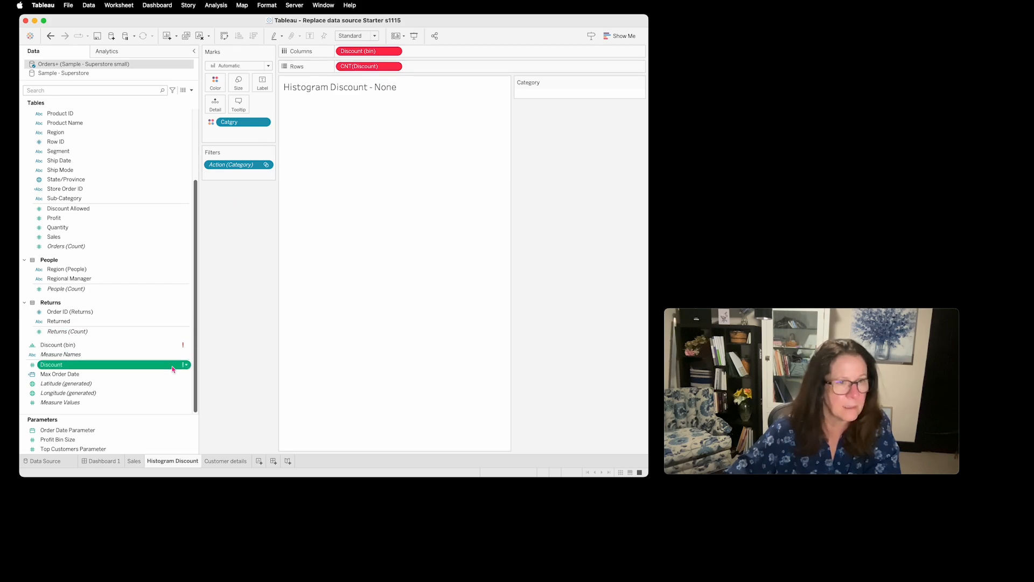
{"action": "left_click", "coordinate": [186, 365]}
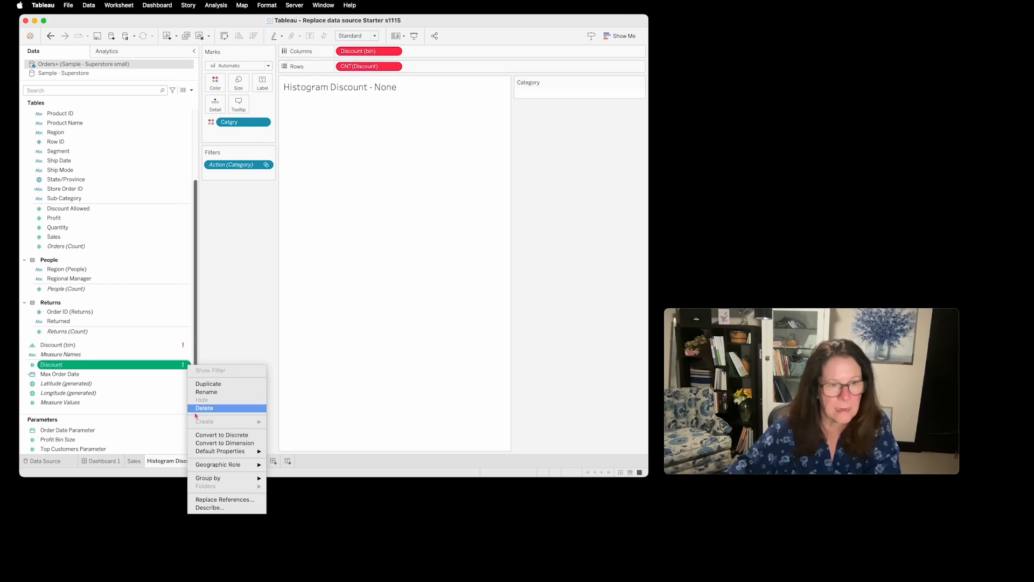
{"action": "left_click", "coordinate": [247, 501]}
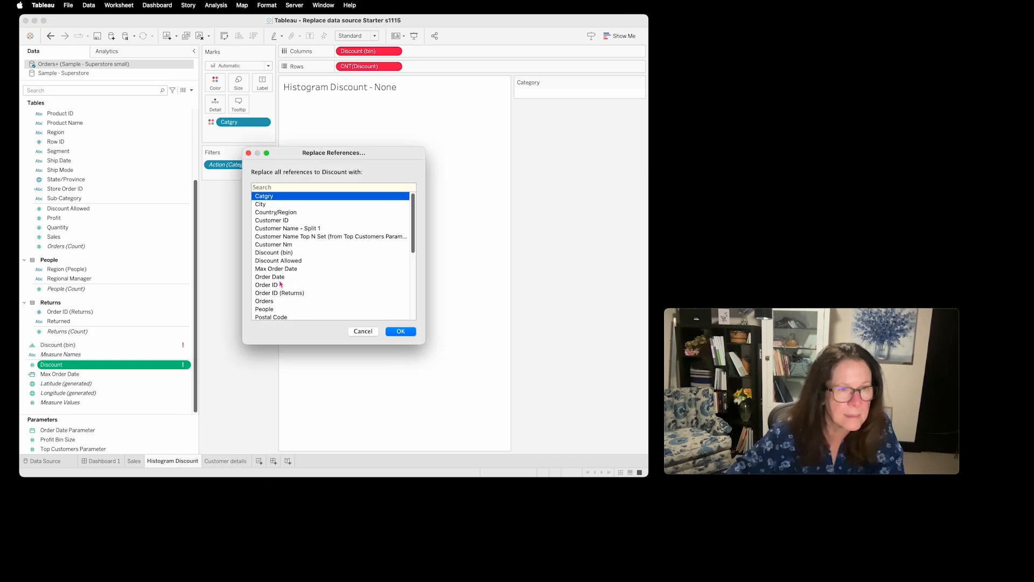
{"action": "left_click", "coordinate": [290, 261]}
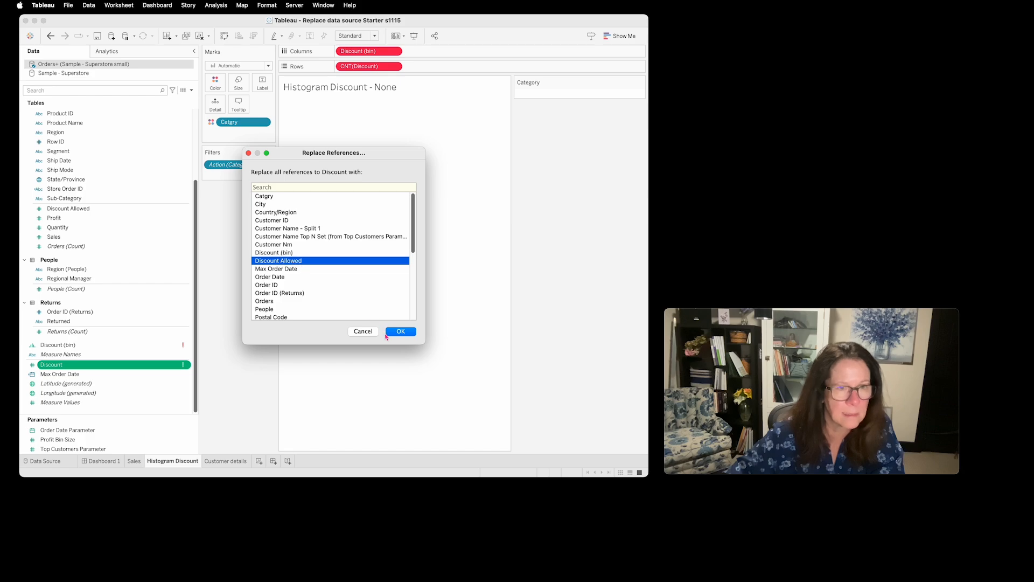
{"action": "left_click", "coordinate": [409, 335]}
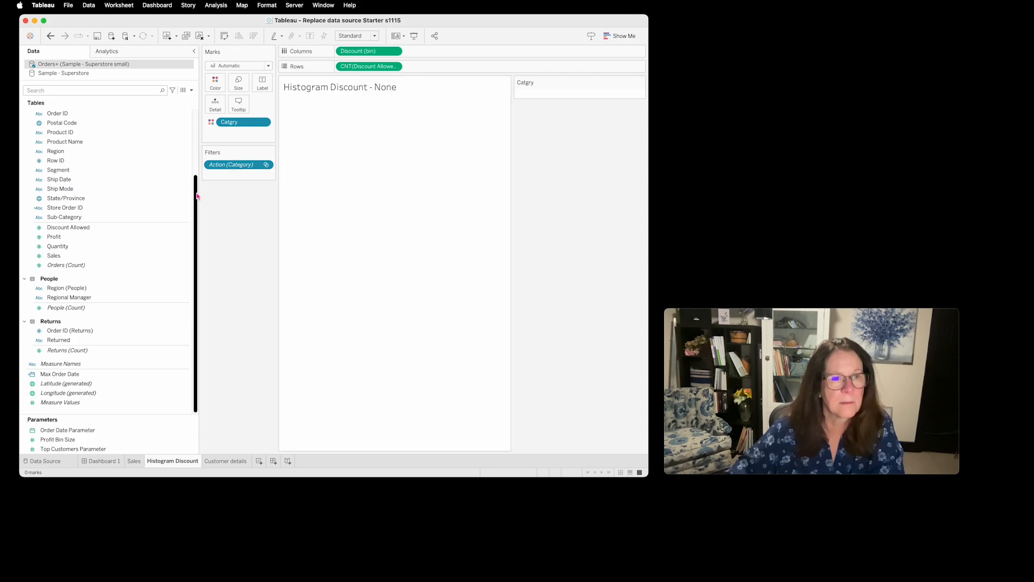
{"action": "left_click_drag", "start_coordinate": [197, 196], "coordinate": [240, 104]}
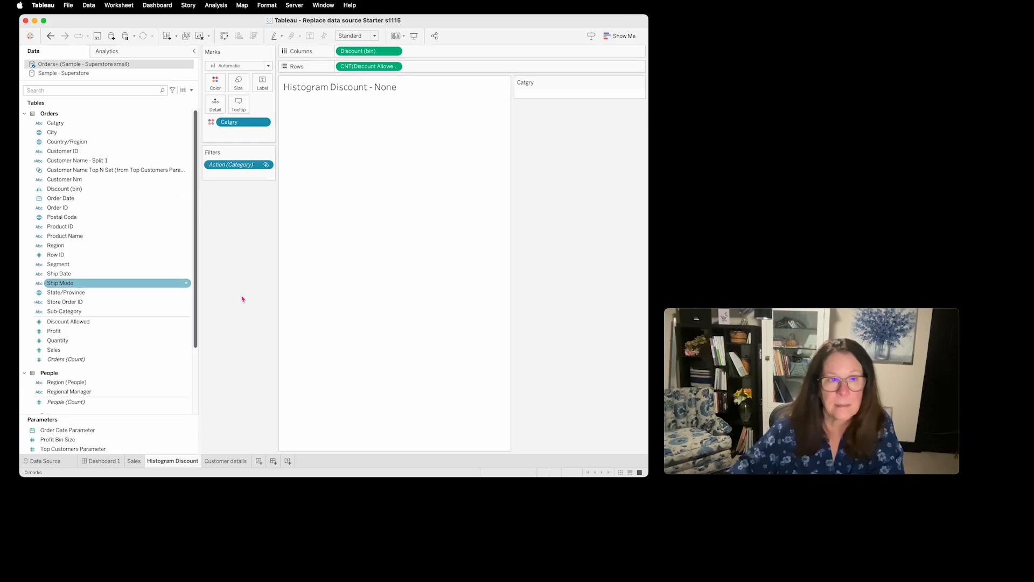
{"action": "left_click", "coordinate": [141, 466]}
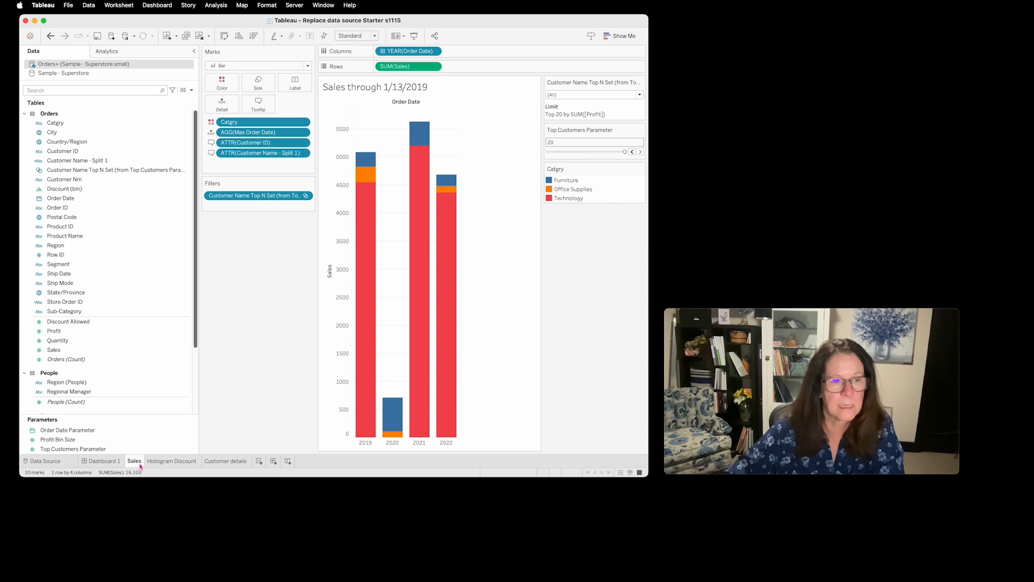
{"action": "left_click", "coordinate": [226, 462]}
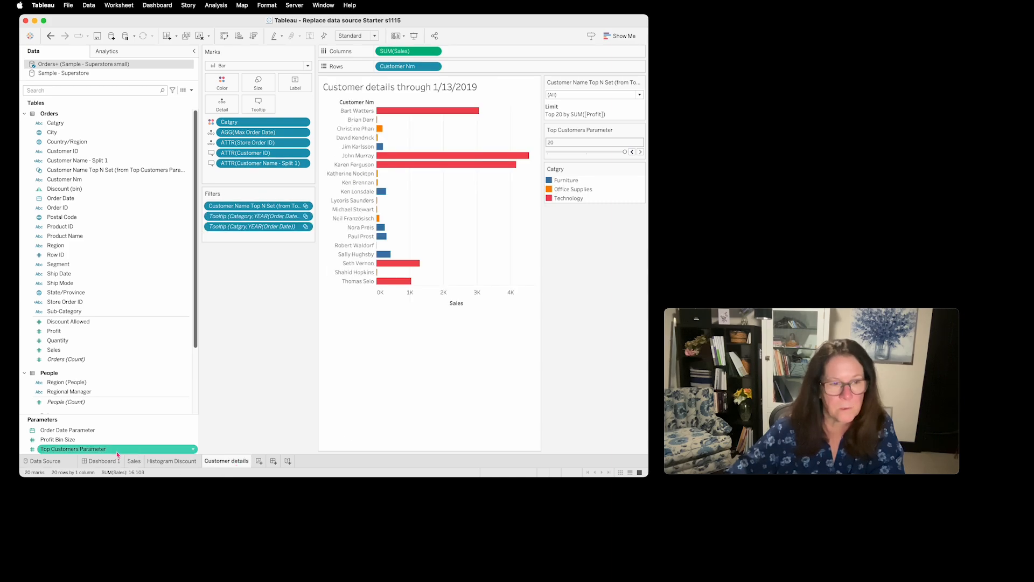
{"action": "mouse_move", "coordinate": [113, 467]}
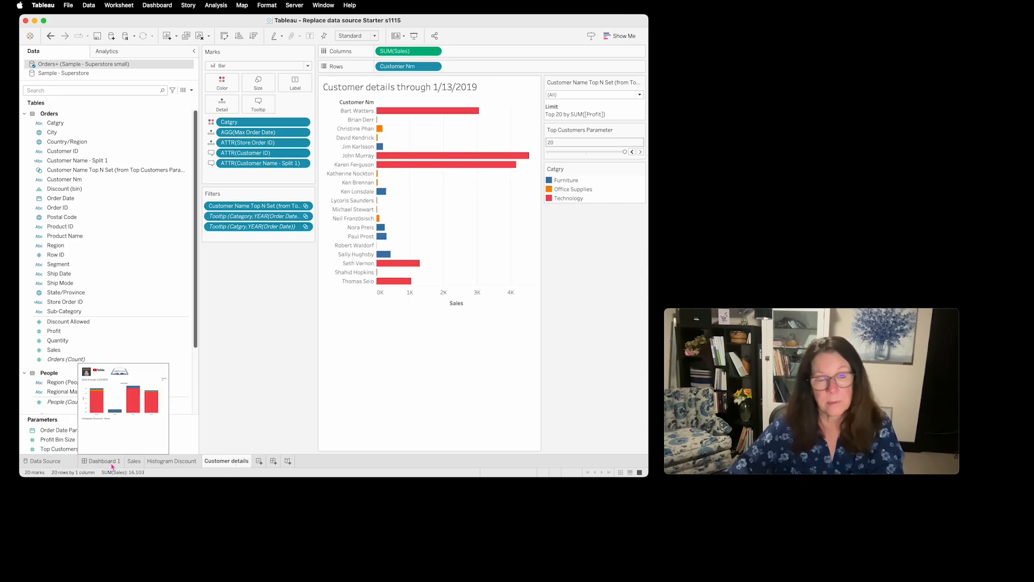